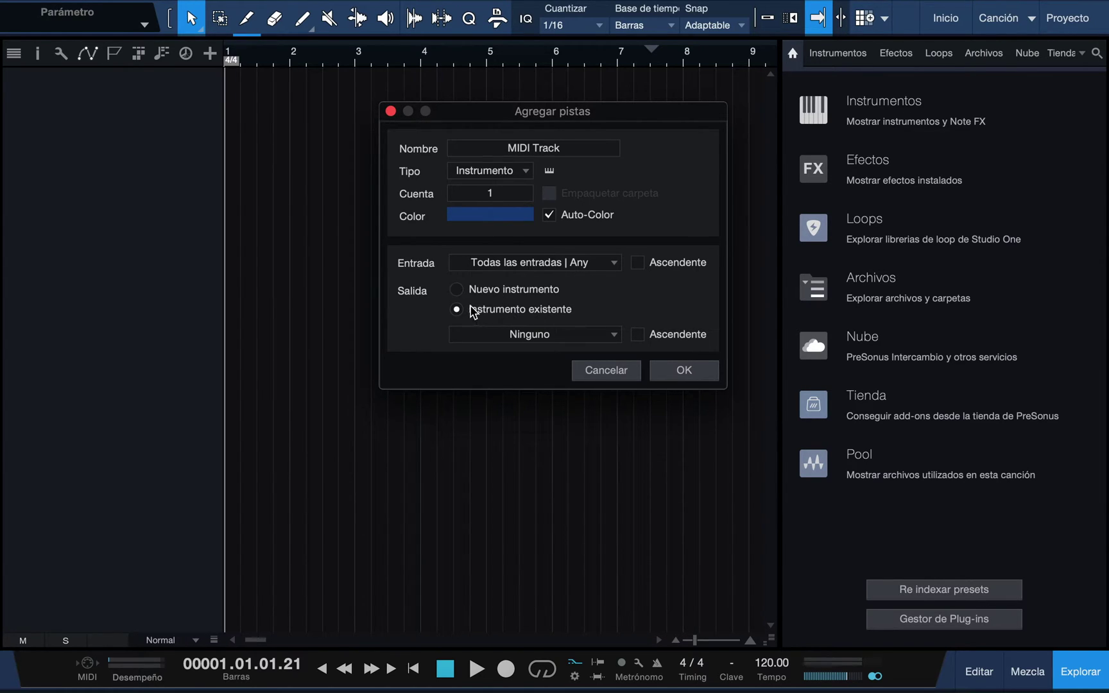
Add the MIDI Track instrument track with a new Presence instrument as its output
left_click(457, 290)
left_click(580, 337)
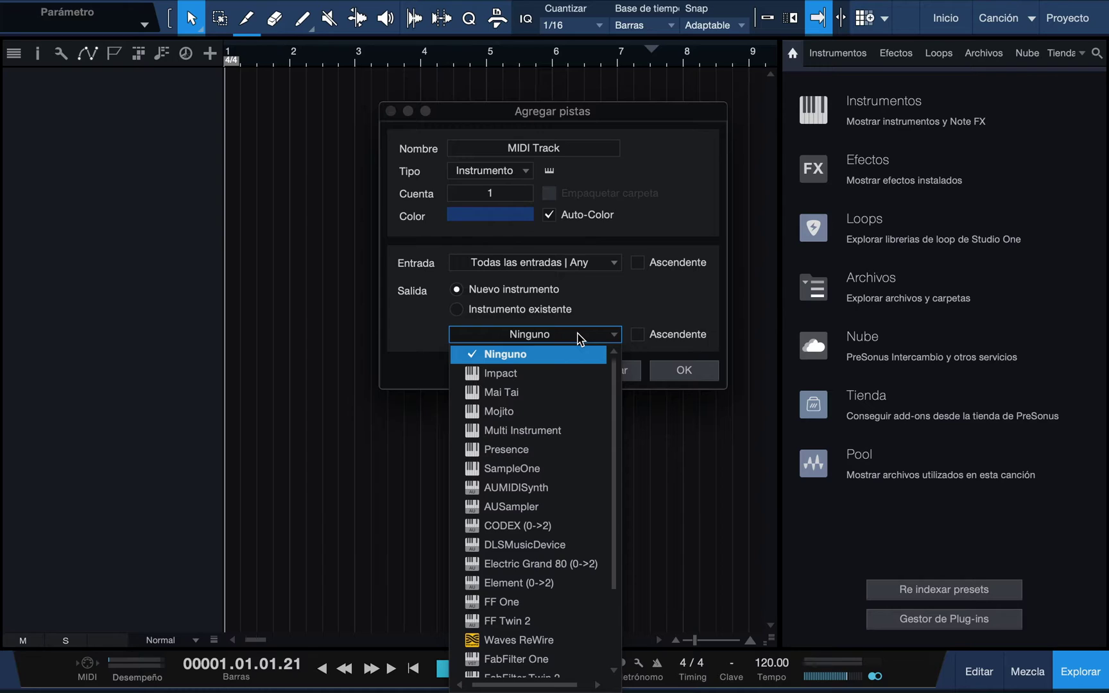
left_click(540, 457)
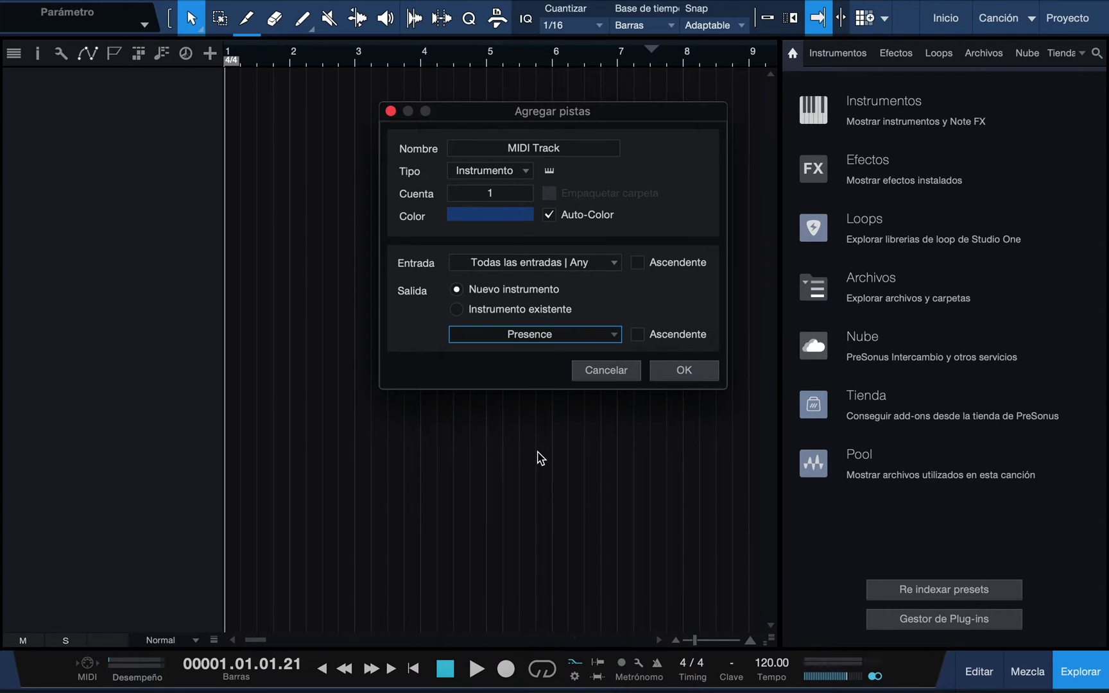
left_click(677, 379)
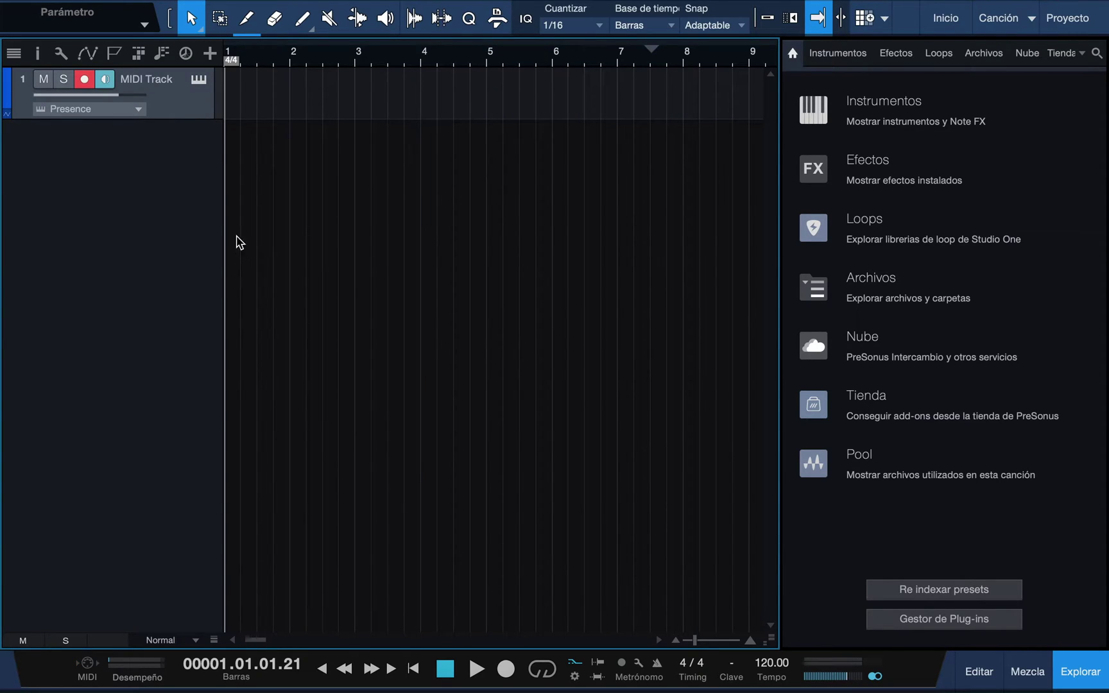
Load the Acoustic Piano - Full preset from the Piano folder into the track's Presence instrument and close the instrument window
left_click(201, 81)
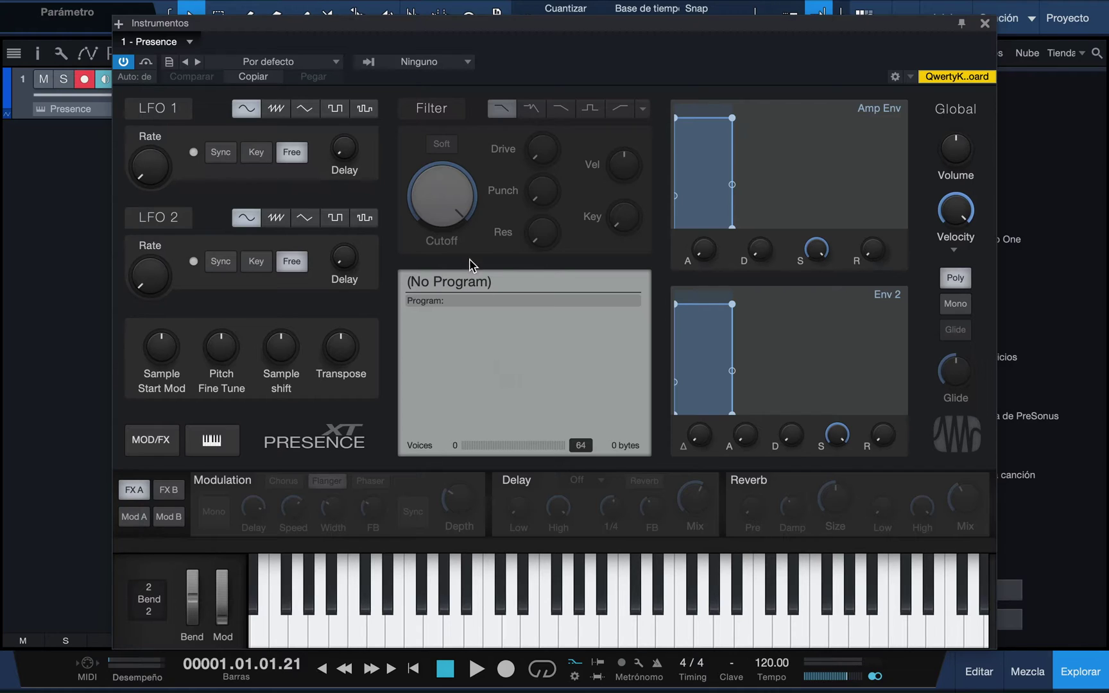
left_click(337, 63)
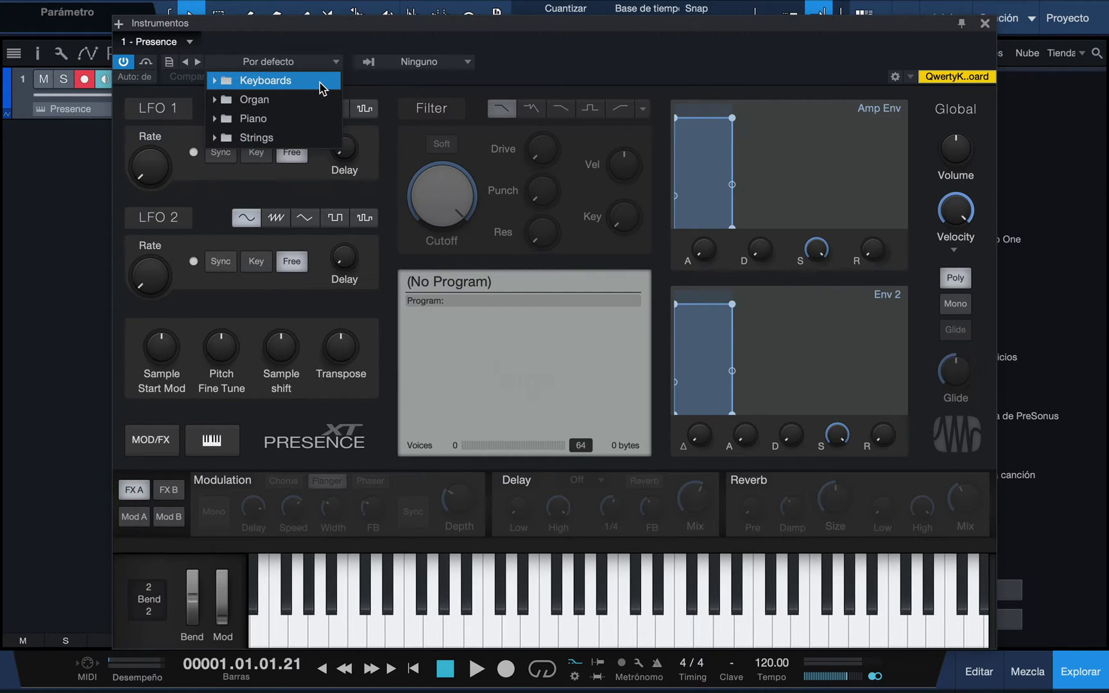
left_click(284, 124)
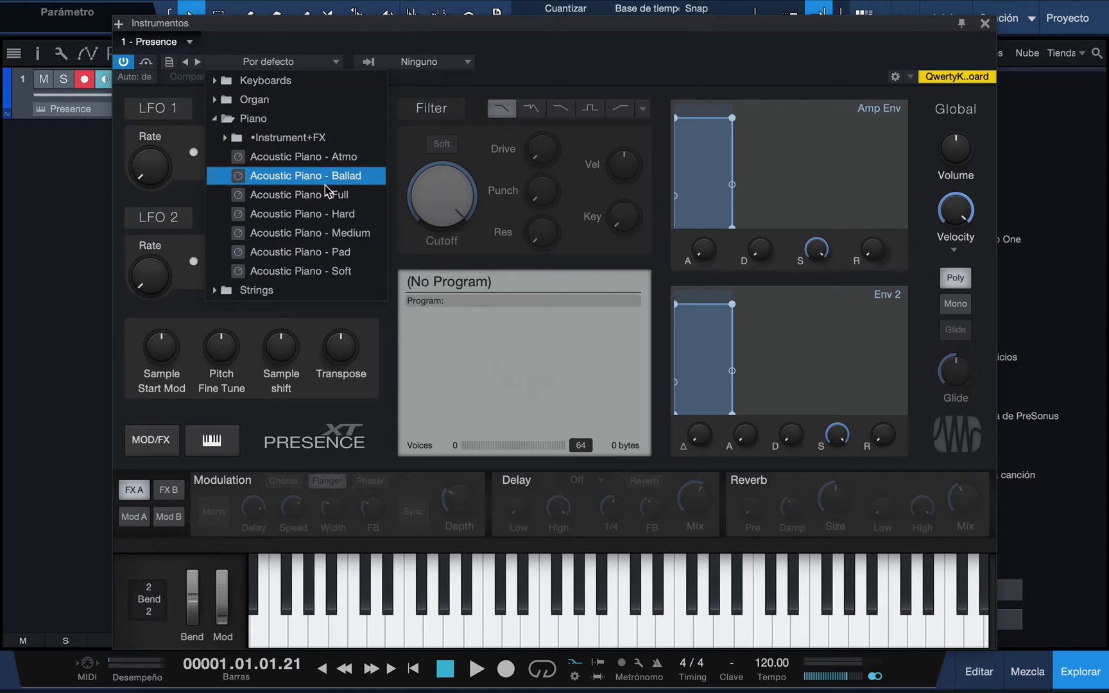
left_click(343, 201)
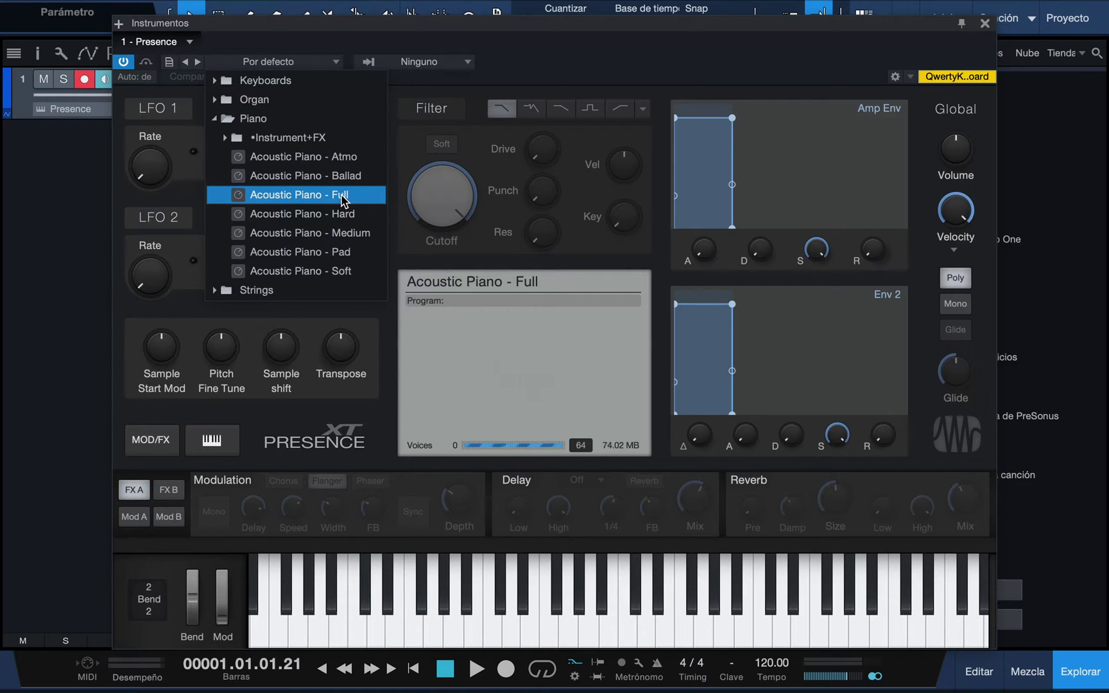
left_click(642, 81)
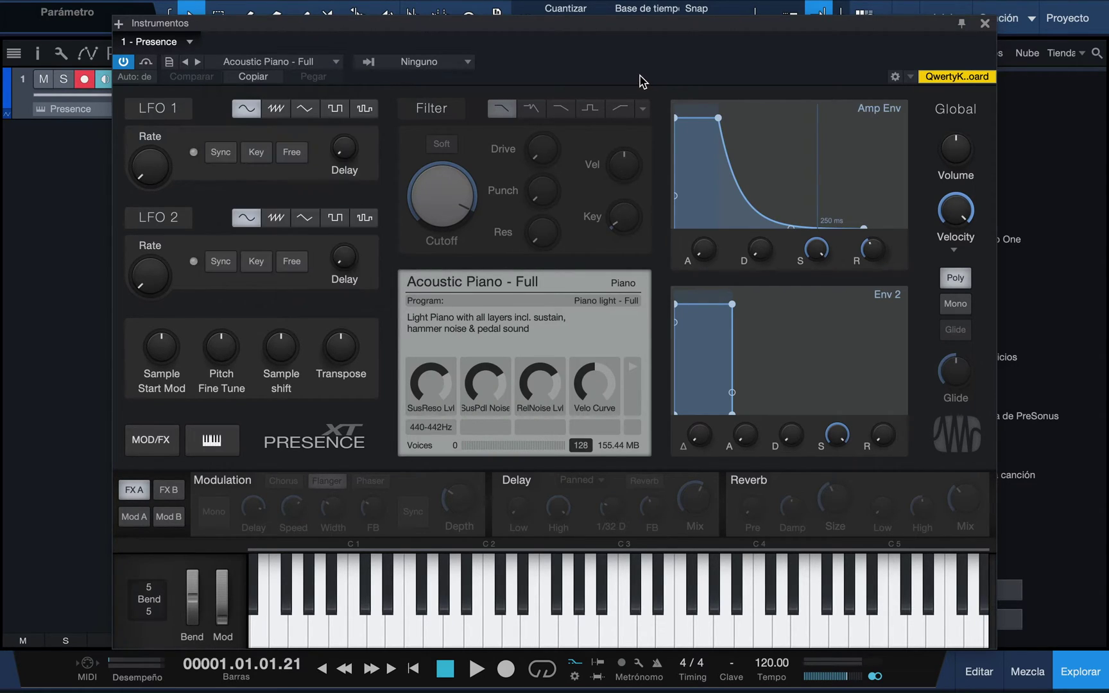
left_click(986, 24)
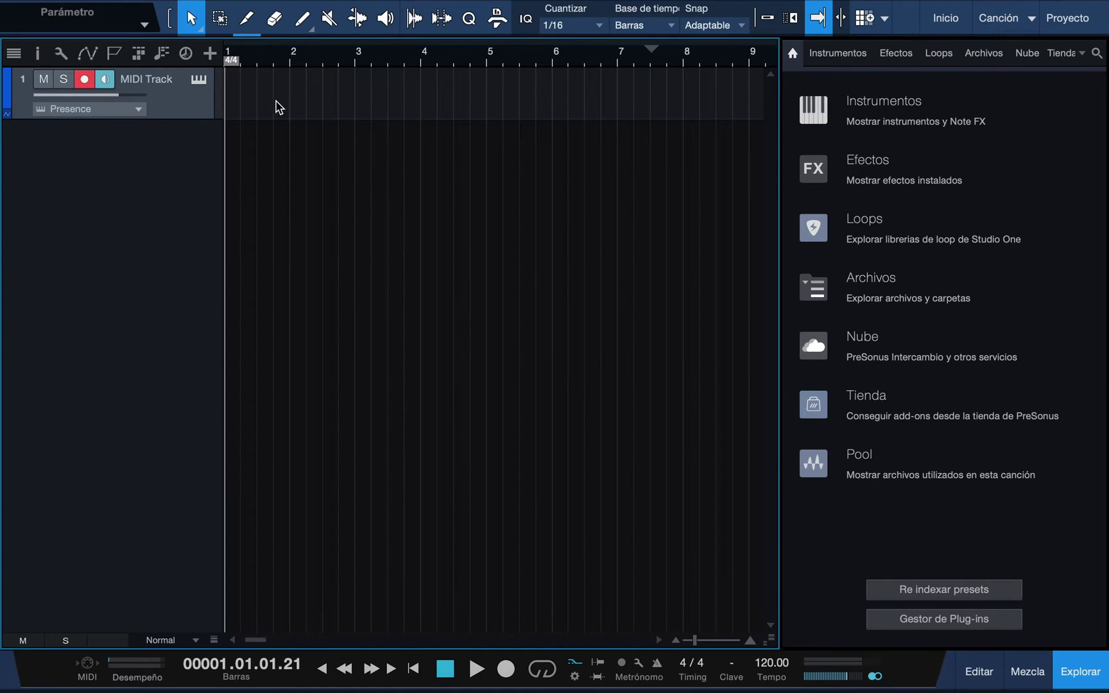
Turn on the metronome and enlarge the MIDI Track to show its instrument and input assignments
key("c")
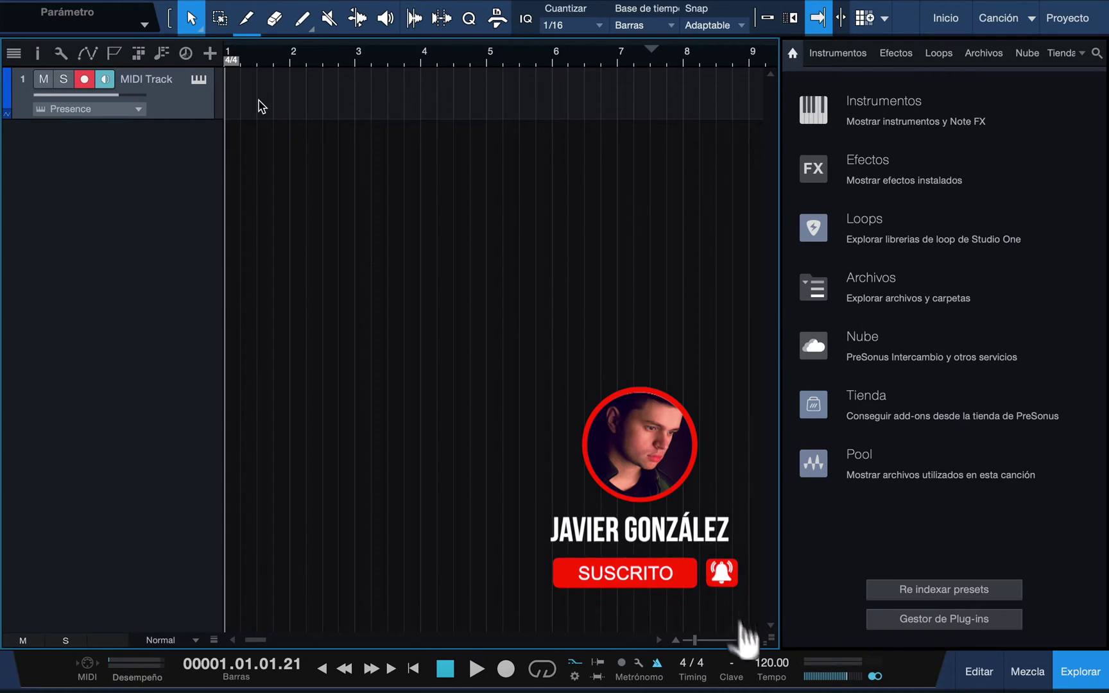
left_click_drag(183, 120, 182, 162)
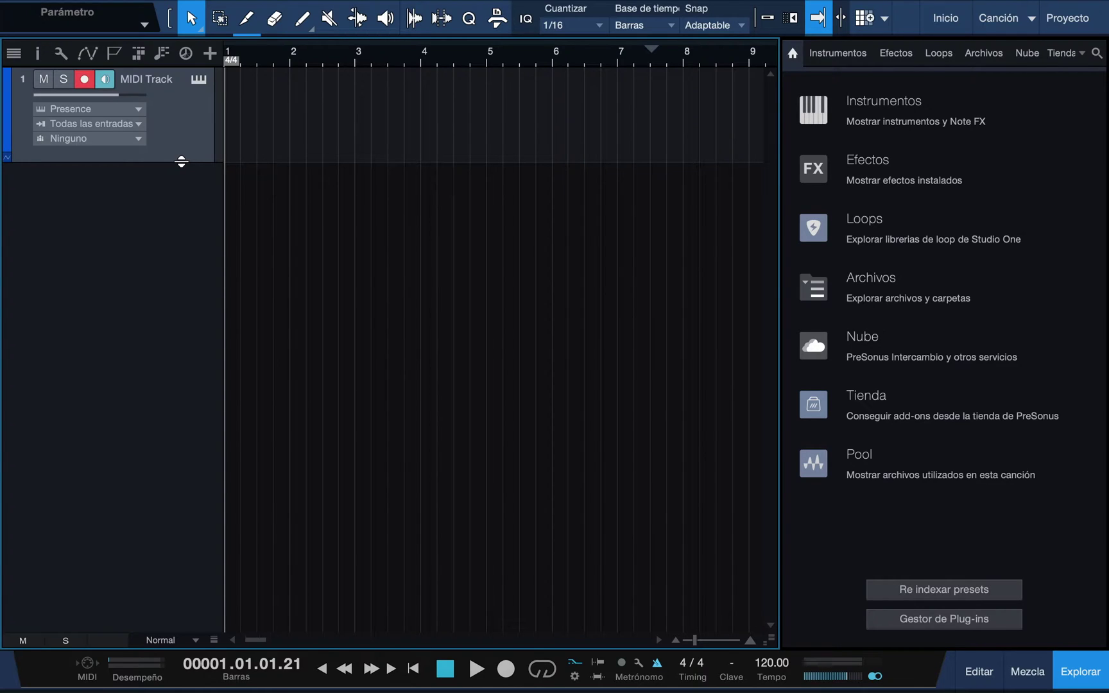
Examine the MIDI Track's instrument and input choices, including the external devices preferences, without changing anything
left_click(138, 111)
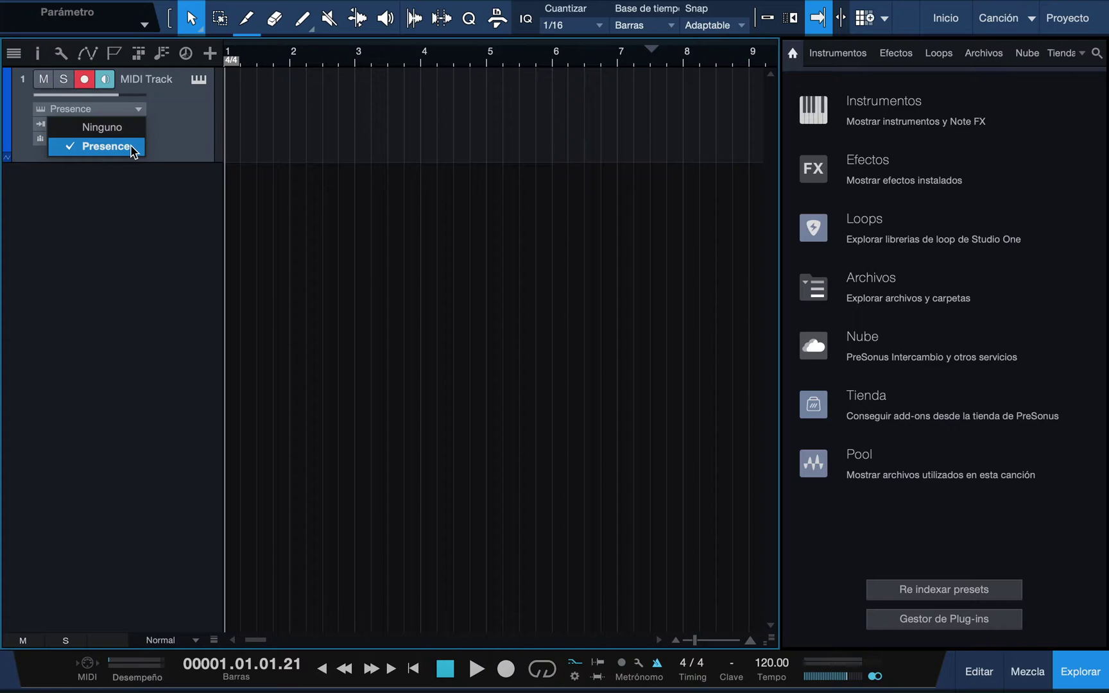
left_click(168, 126)
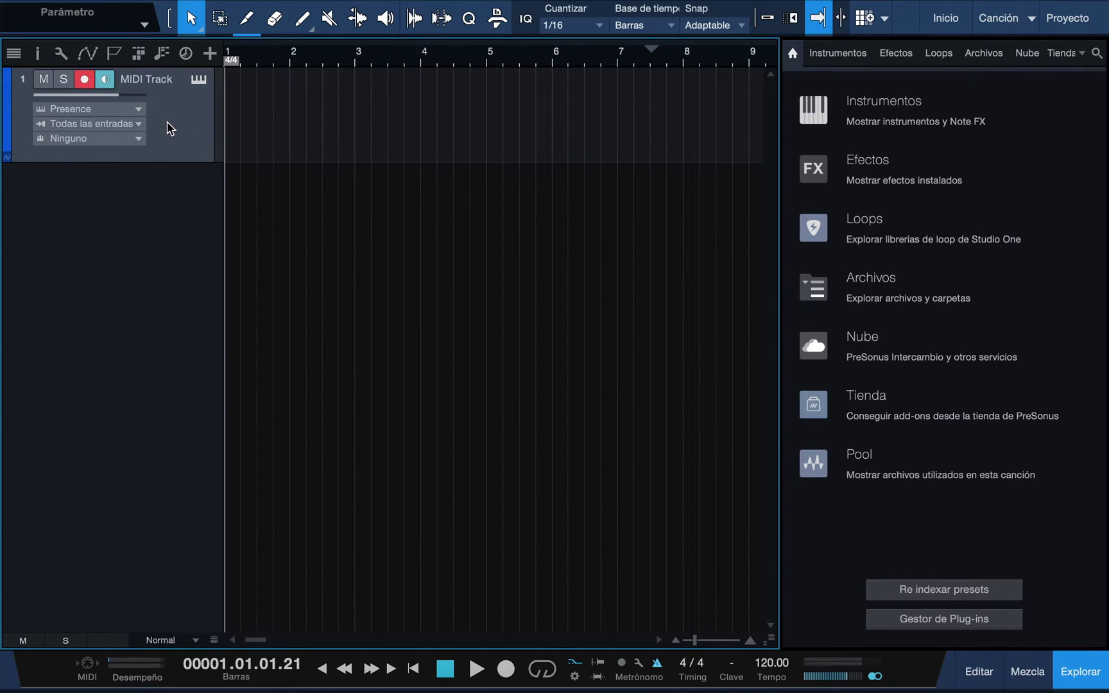
left_click(138, 110)
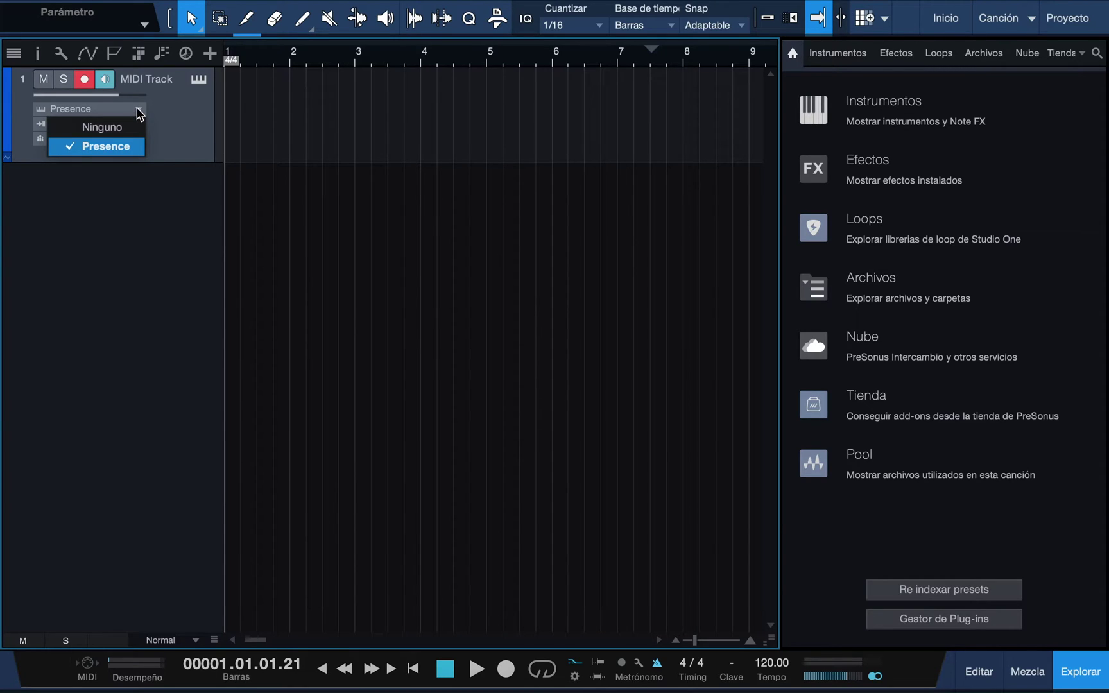
left_click(138, 112)
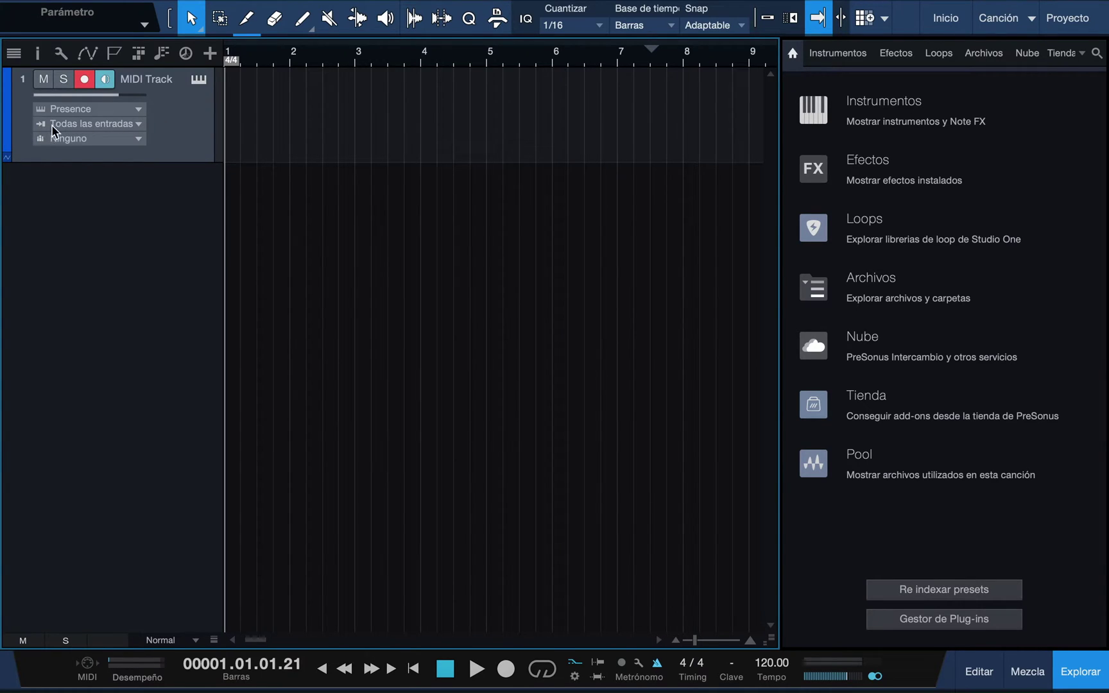
left_click(139, 125)
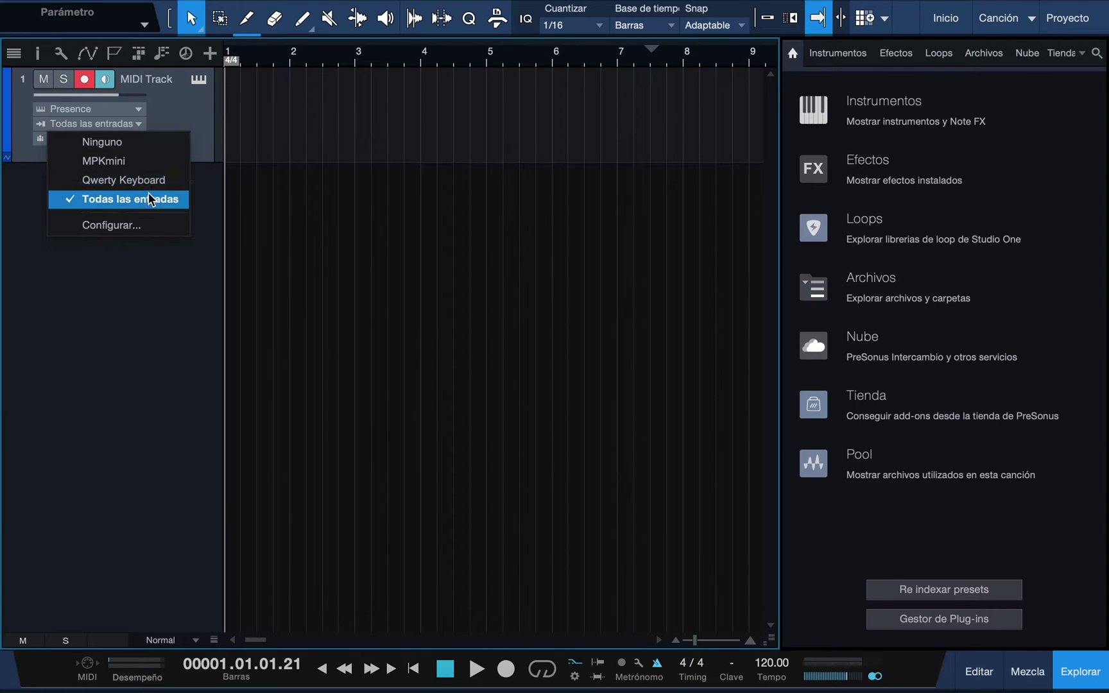
left_click(181, 226)
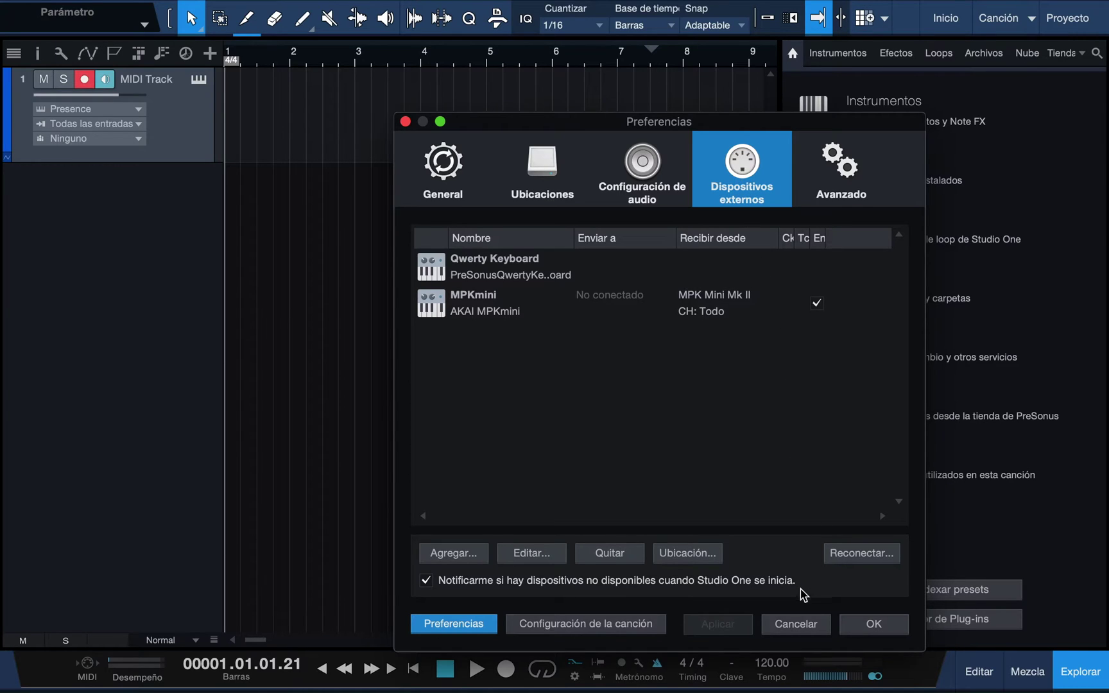
left_click(798, 621)
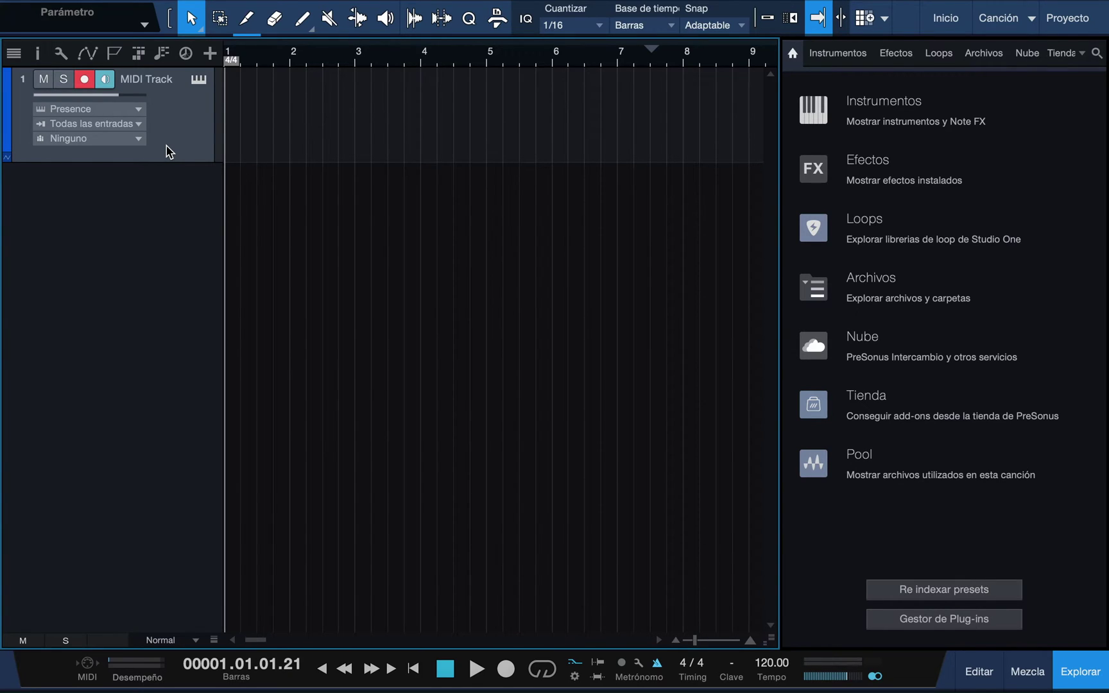
Add an instrument track named Prueba set to an existing instrument, with Ninguno as the output
key("t")
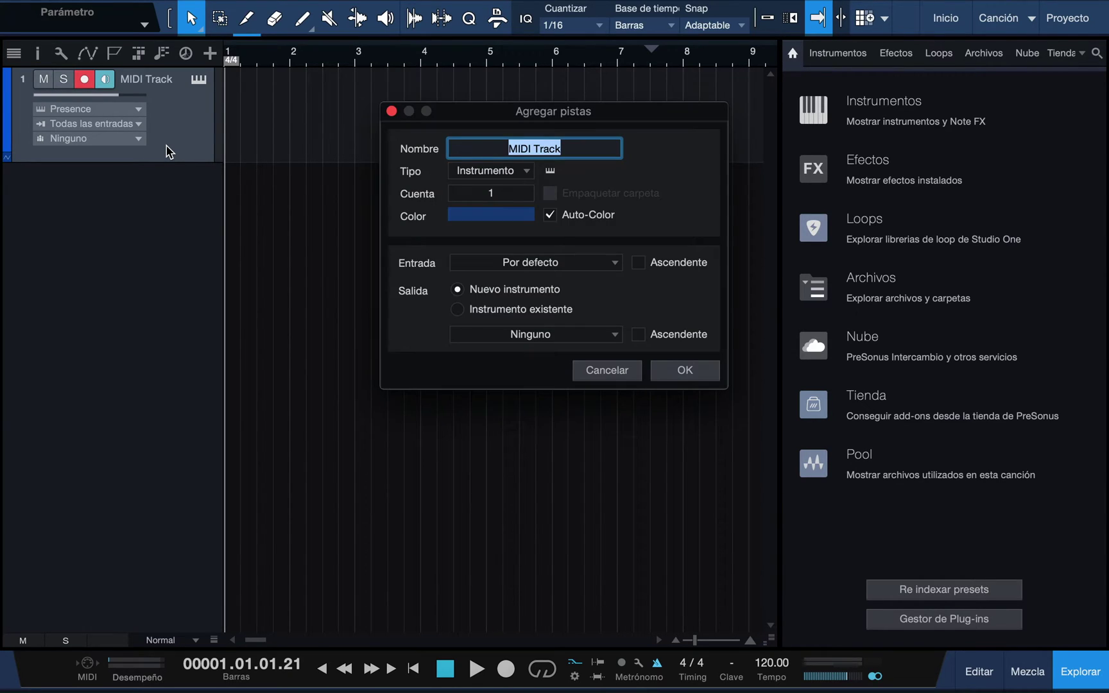
type("Prueba")
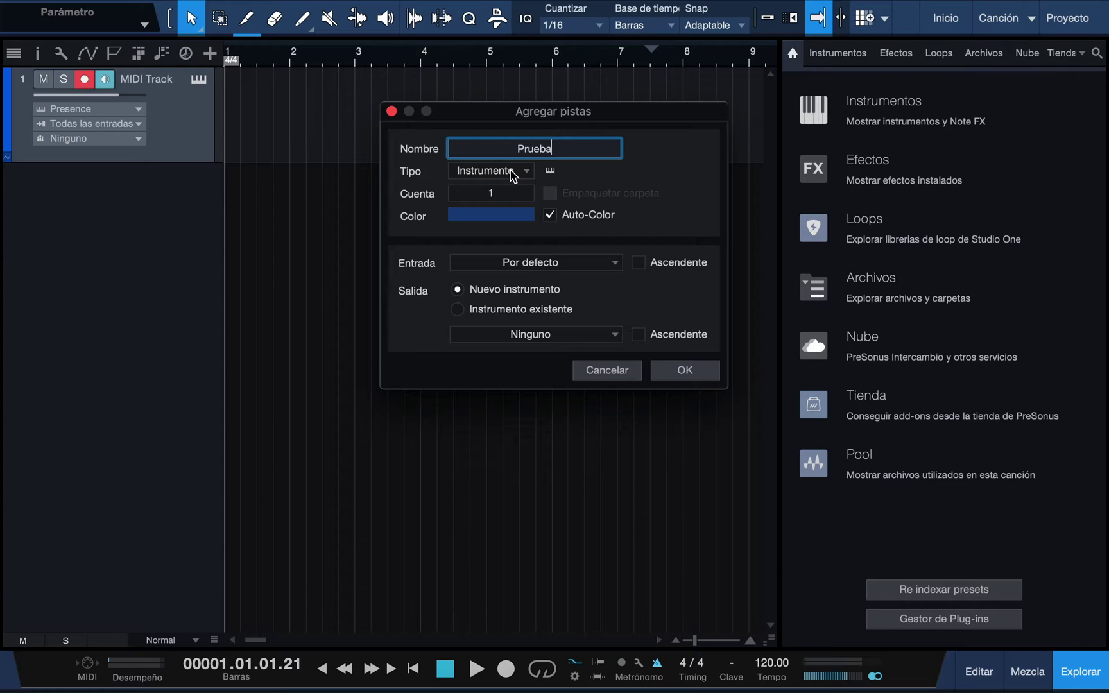
left_click(501, 303)
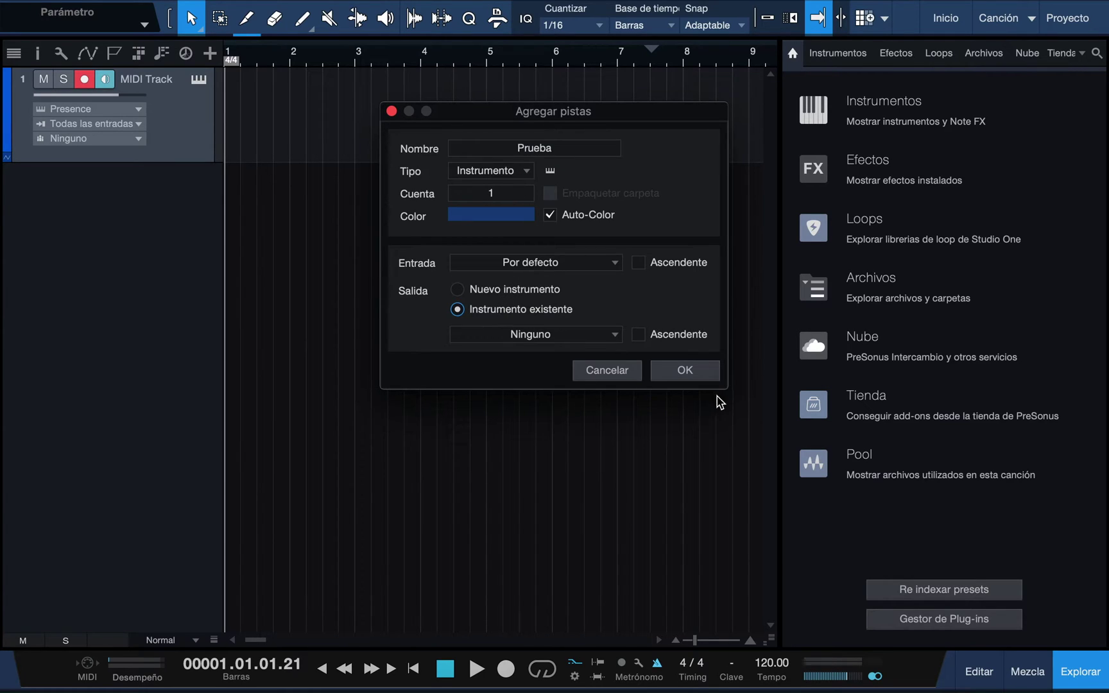
left_click(702, 377)
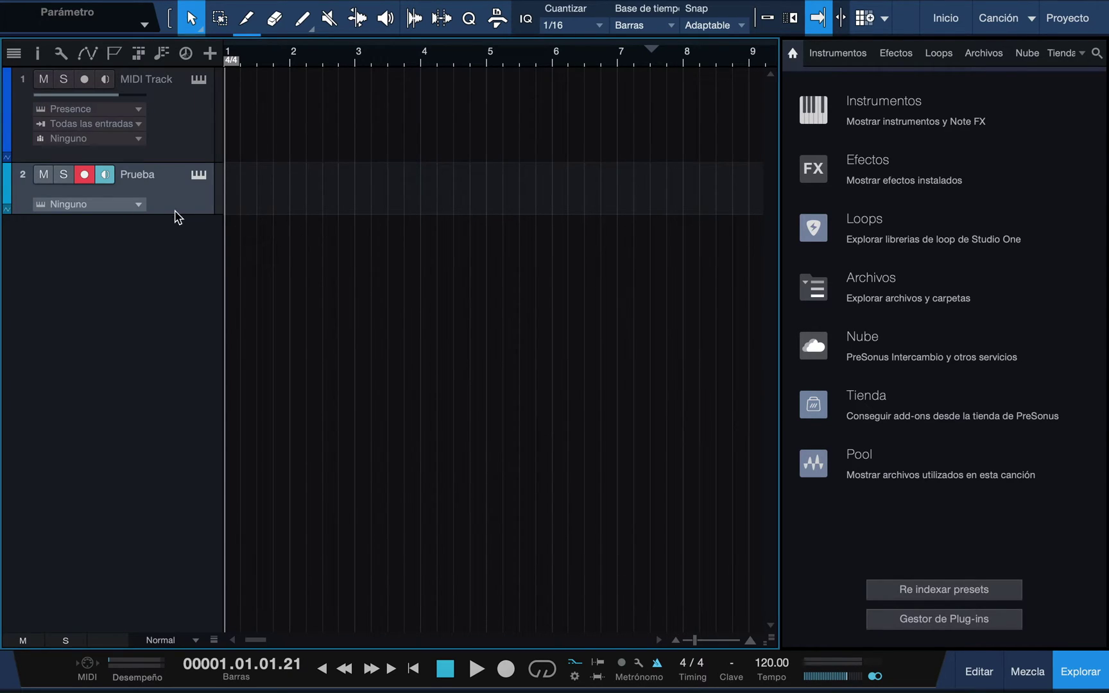
Enlarge the Prueba track and check which instruments are available for its output, keeping Ninguno
left_click_drag(168, 214, 171, 257)
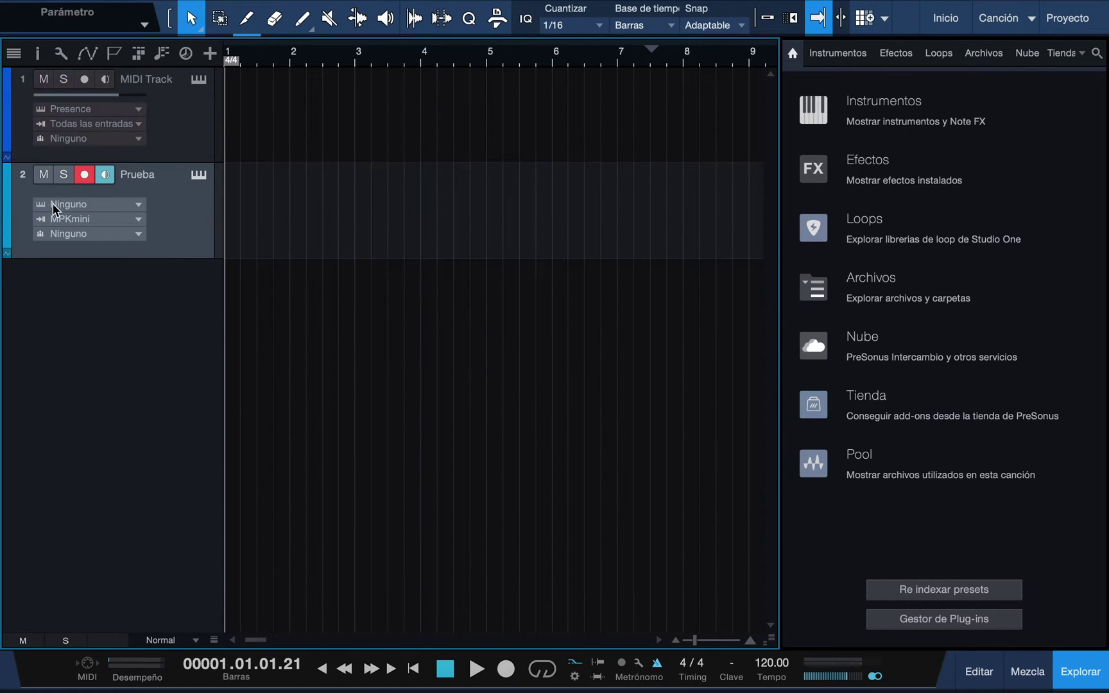
left_click(138, 205)
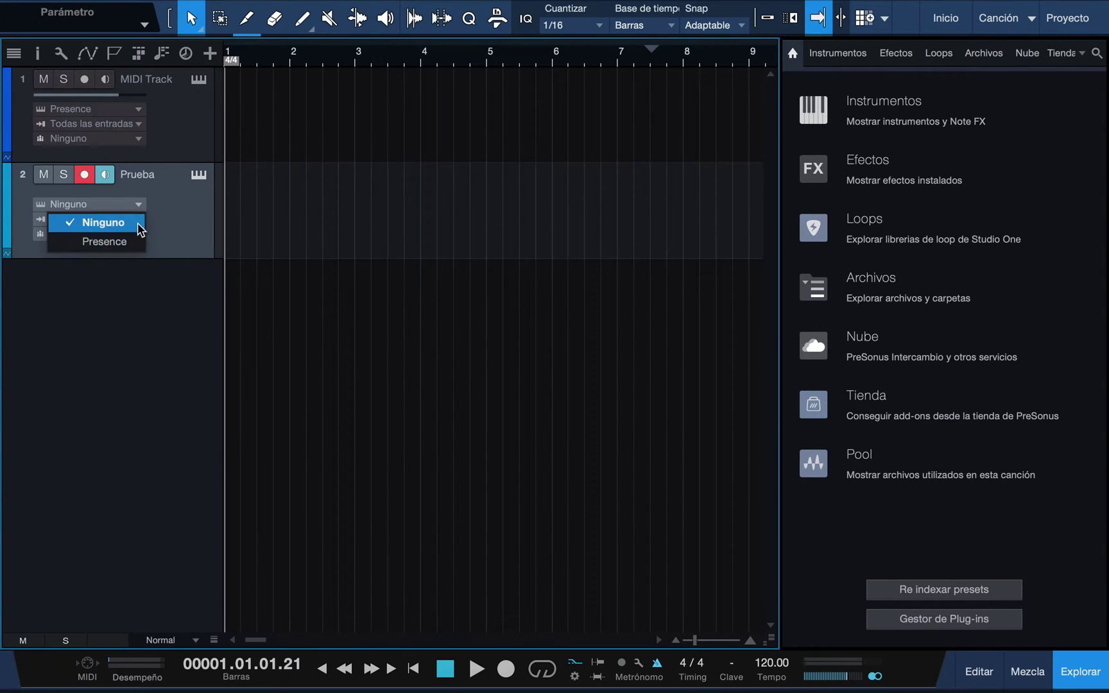
left_click(186, 221)
Show the mixer, hide the browser, and compare the MIDI Track and Prueba with the mixer channels before closing the mixer
key("F3")
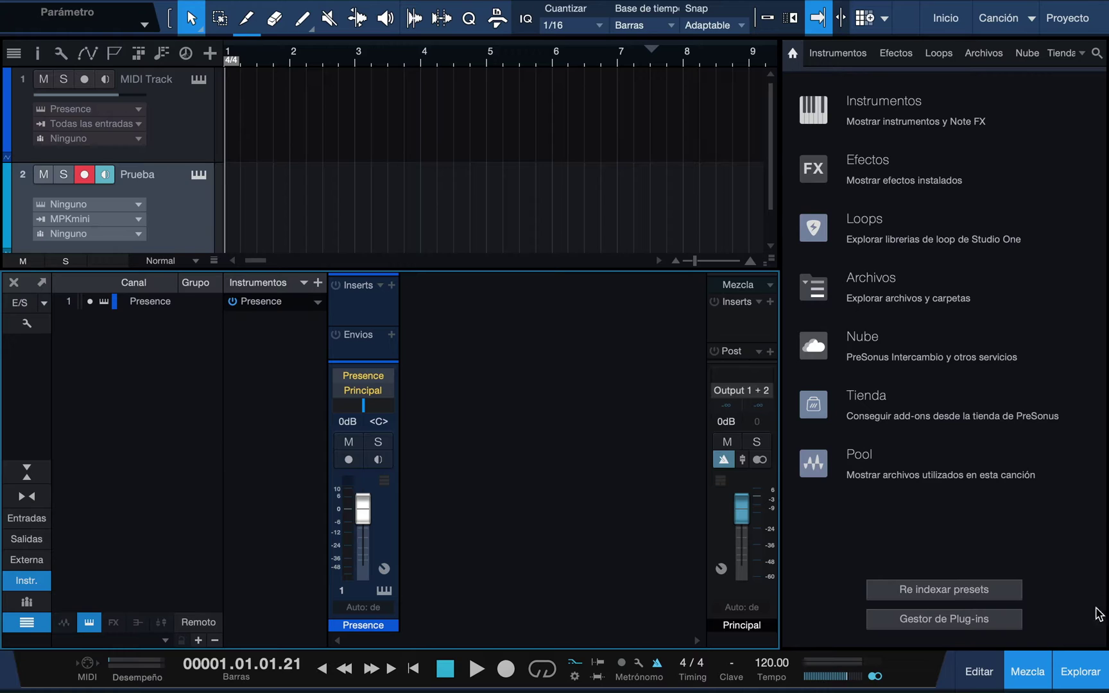
left_click(1089, 667)
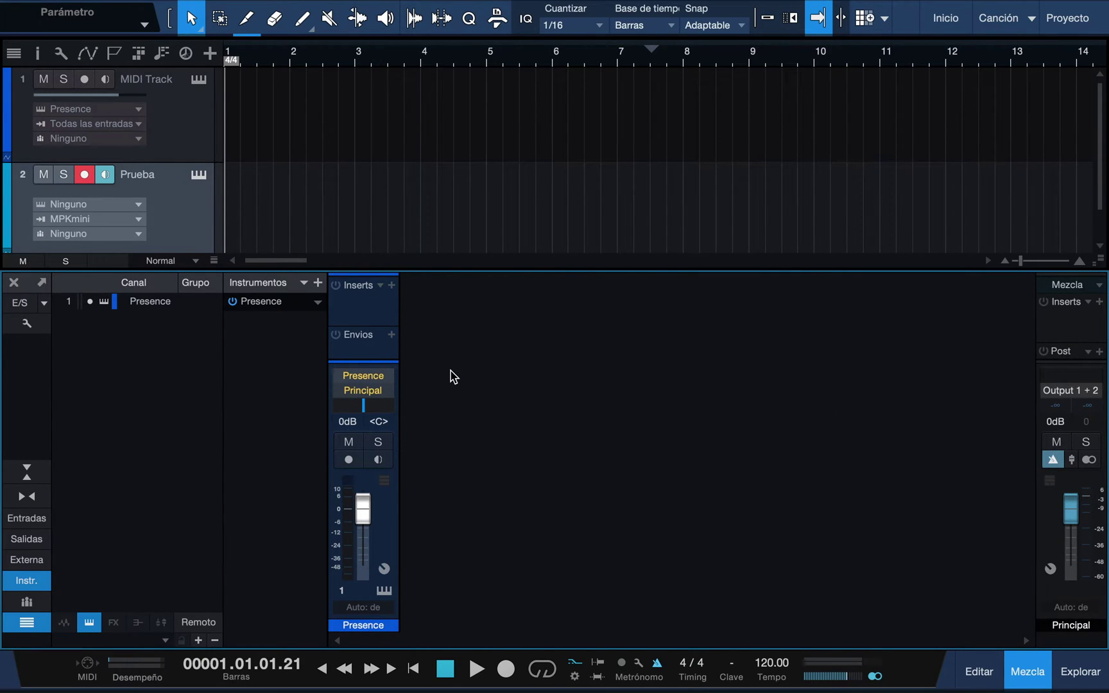
left_click(375, 313)
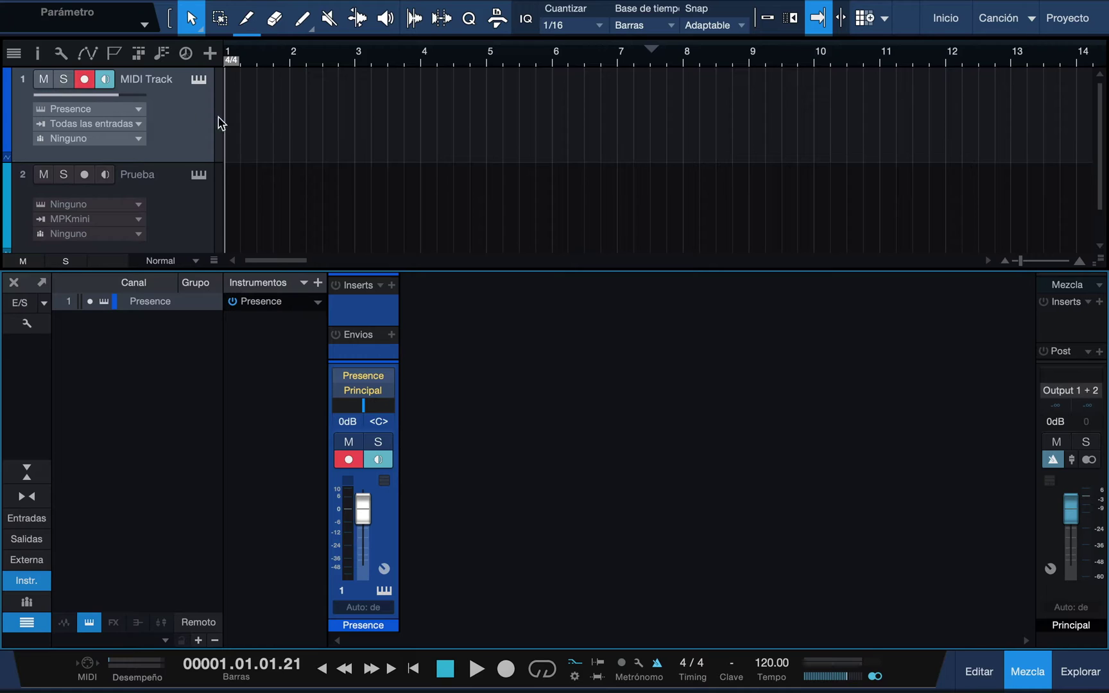
left_click(194, 223)
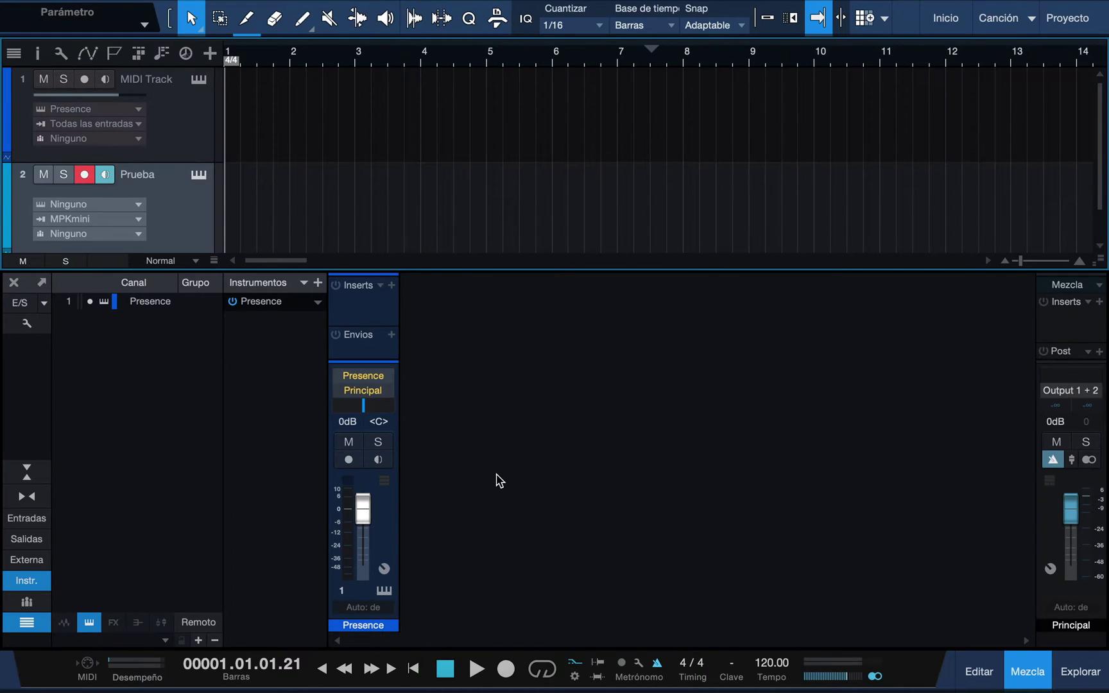
key("F3")
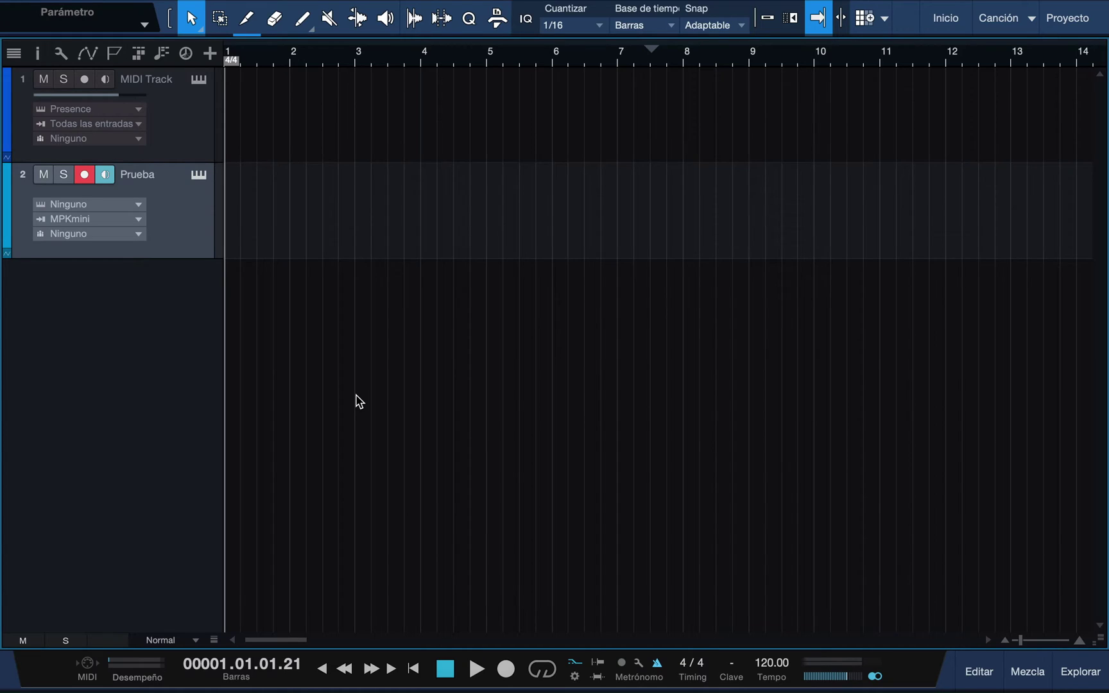
Delete the Prueba track
key("Delete")
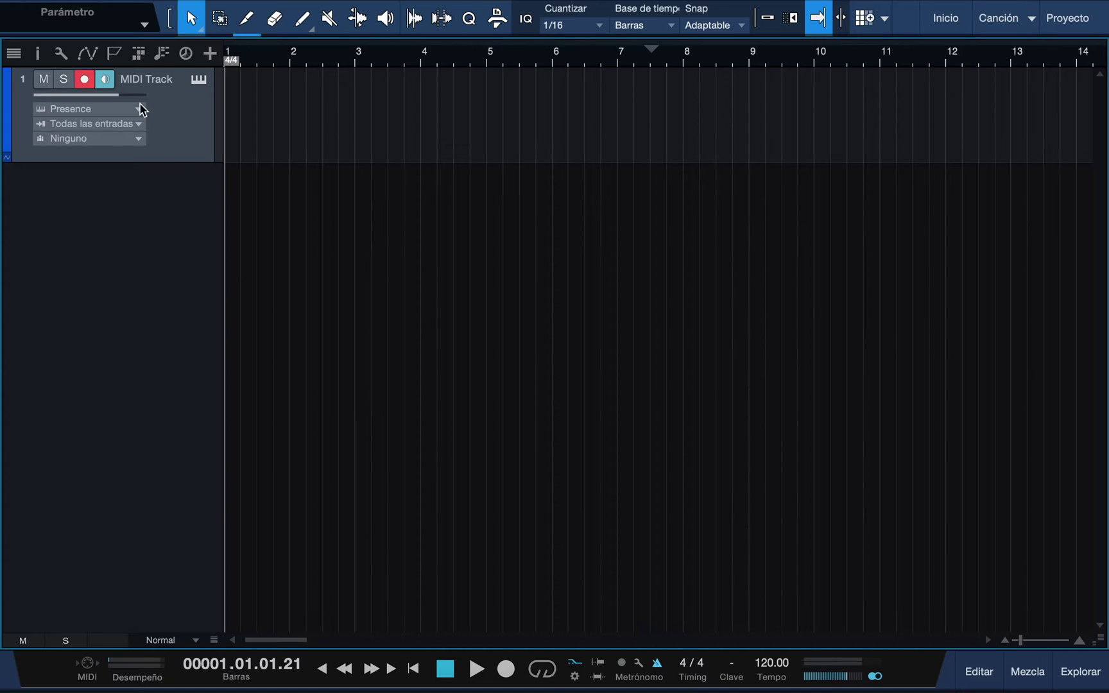
With the MIDI Track record-armed, record a MIDI performance from bar 1 to just past bar 6
left_click(89, 77)
left_click(89, 78)
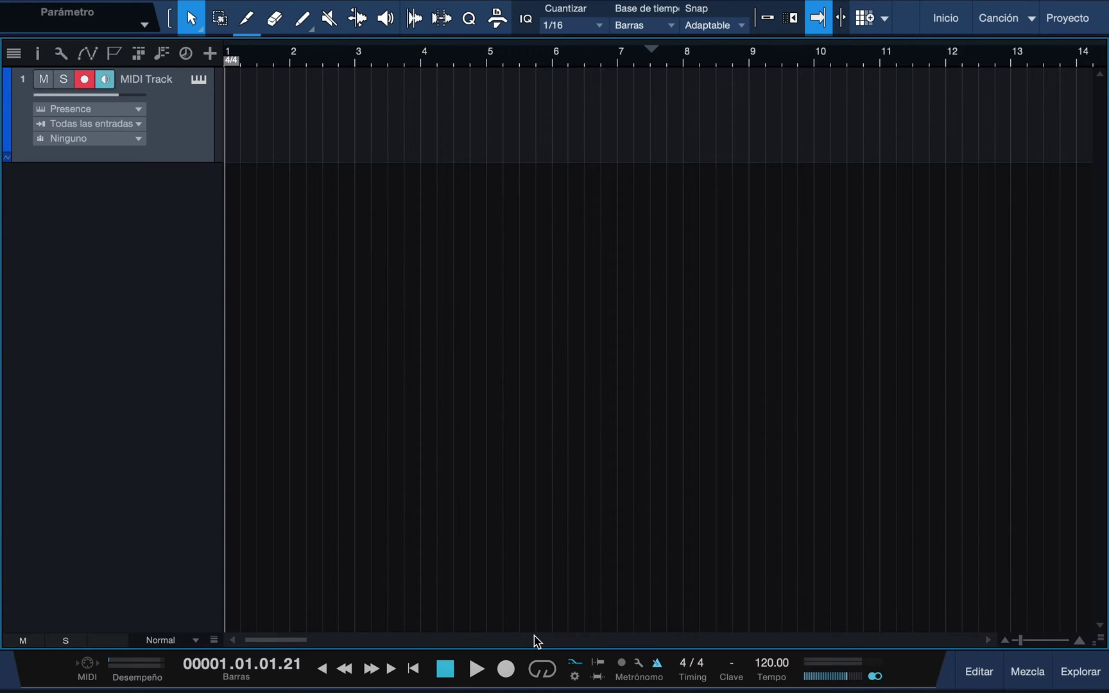
left_click(506, 670)
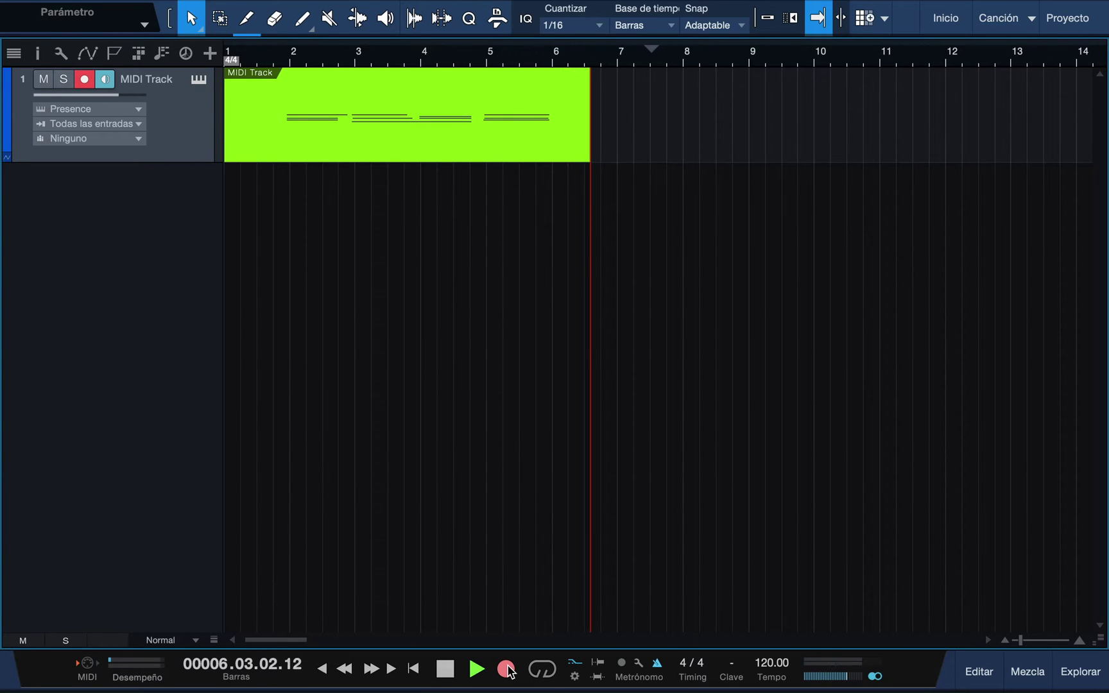
key("space")
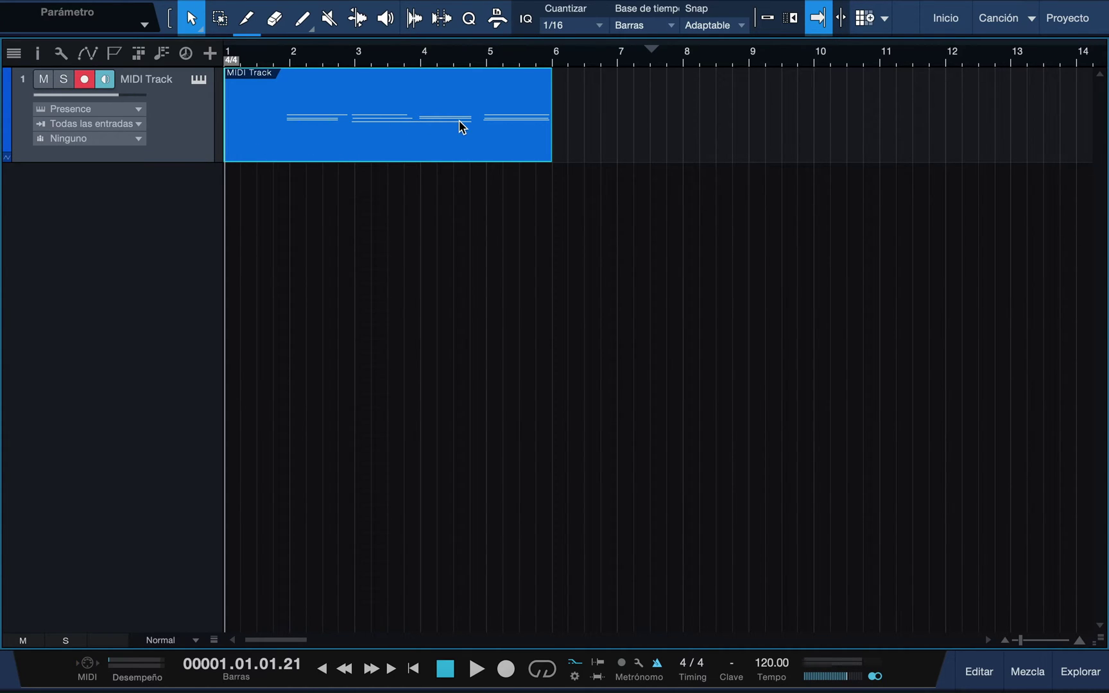
Play back the recorded MIDI clip from the start and stop playback
key("space")
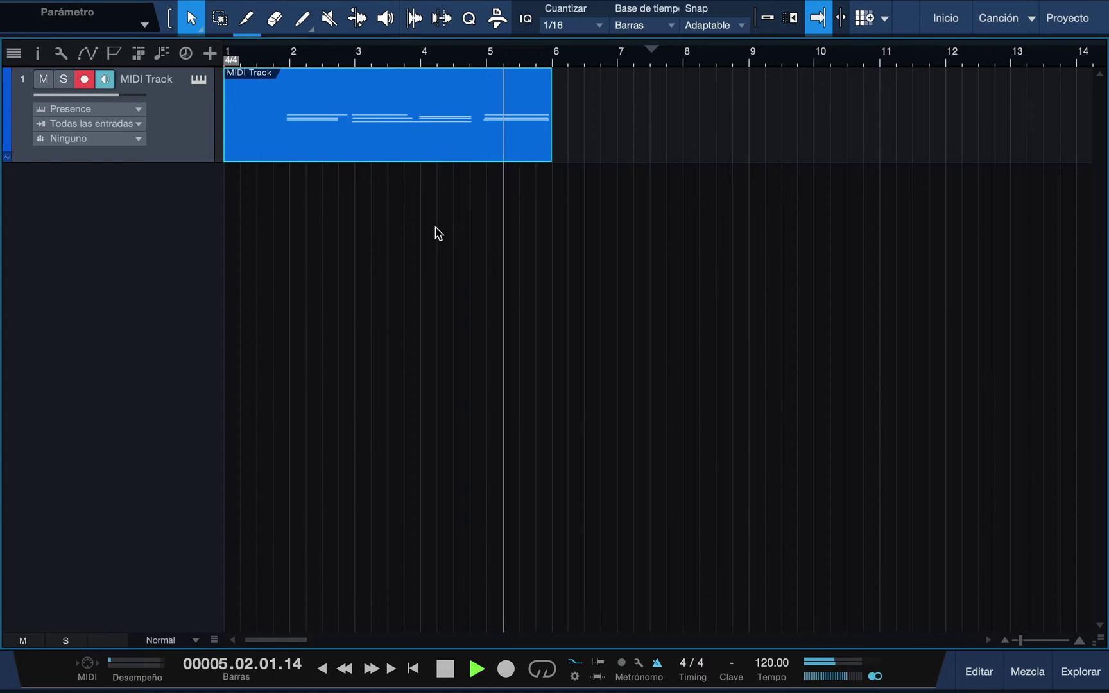
key("space")
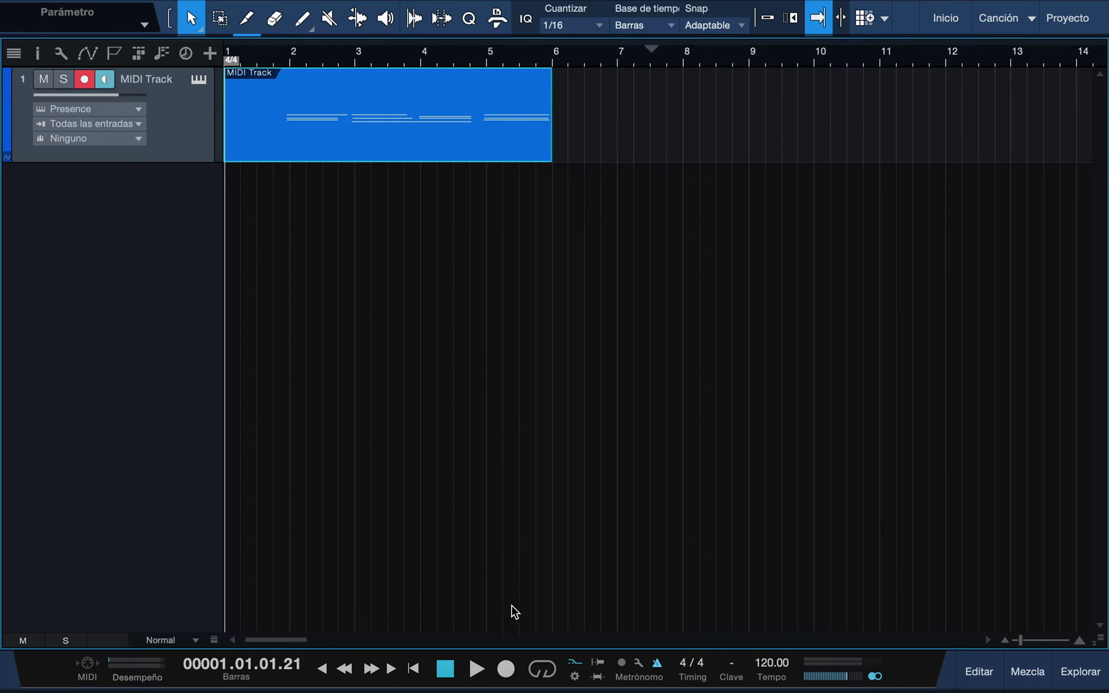
Record a melody over the existing MIDI clip from bar 1 to just past bar 6, layering it with the earlier notes
left_click(507, 672)
left_click(506, 670)
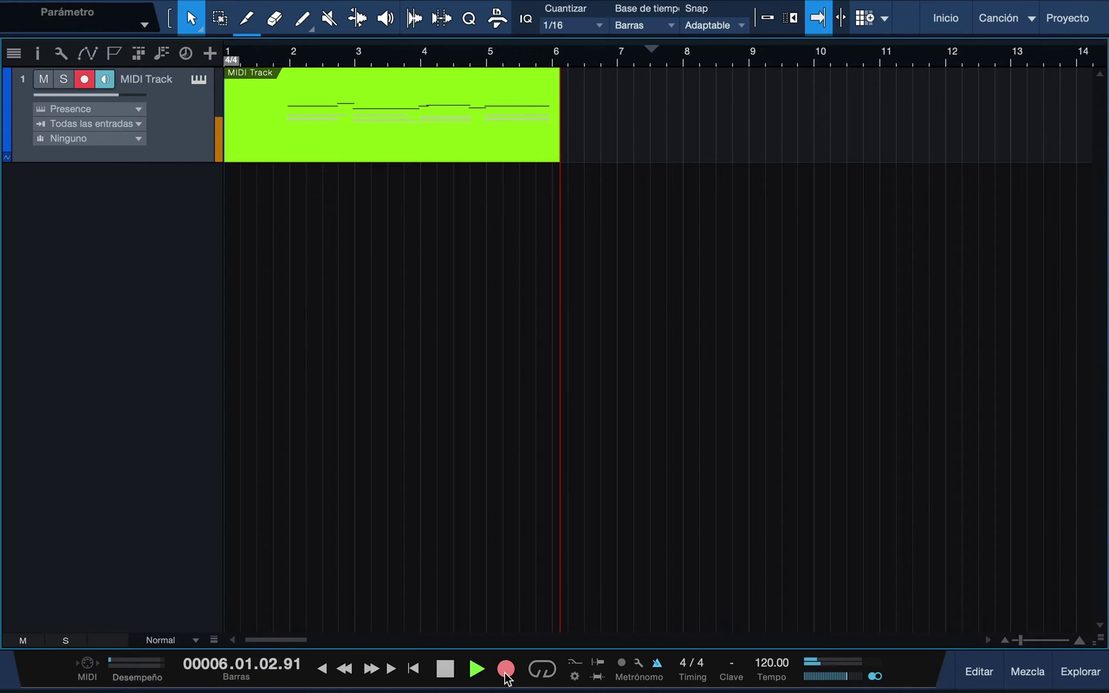
key("space")
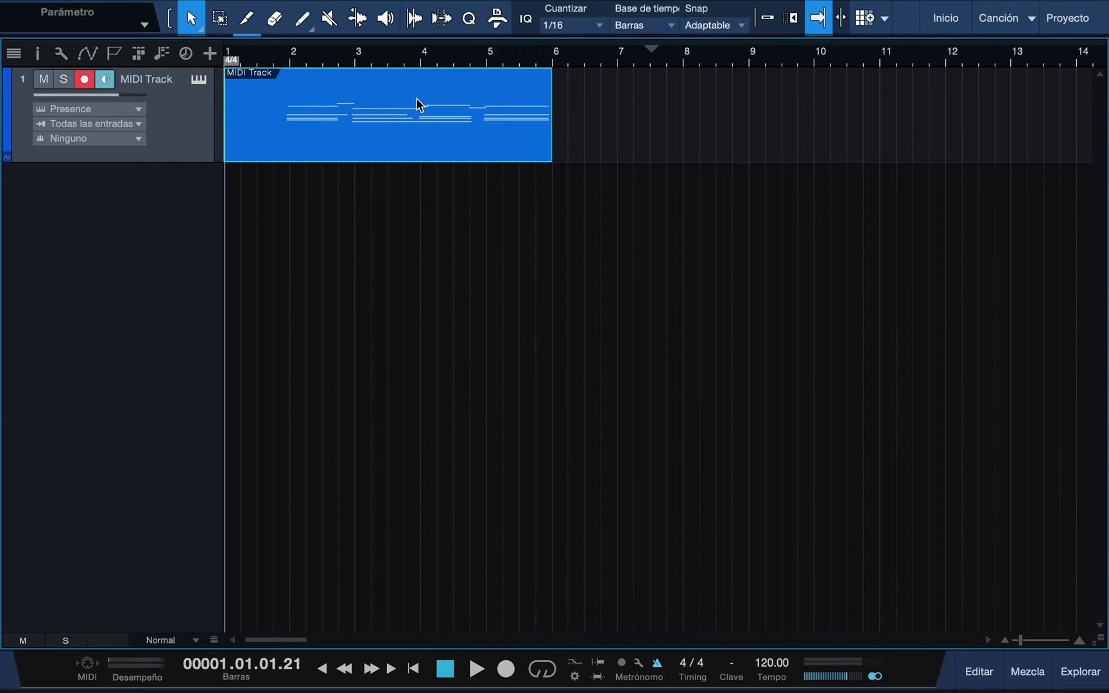
Open the MIDI clip in the note editor, examine the recorded chord and melody notes up close, and close the editor
double_click(417, 125)
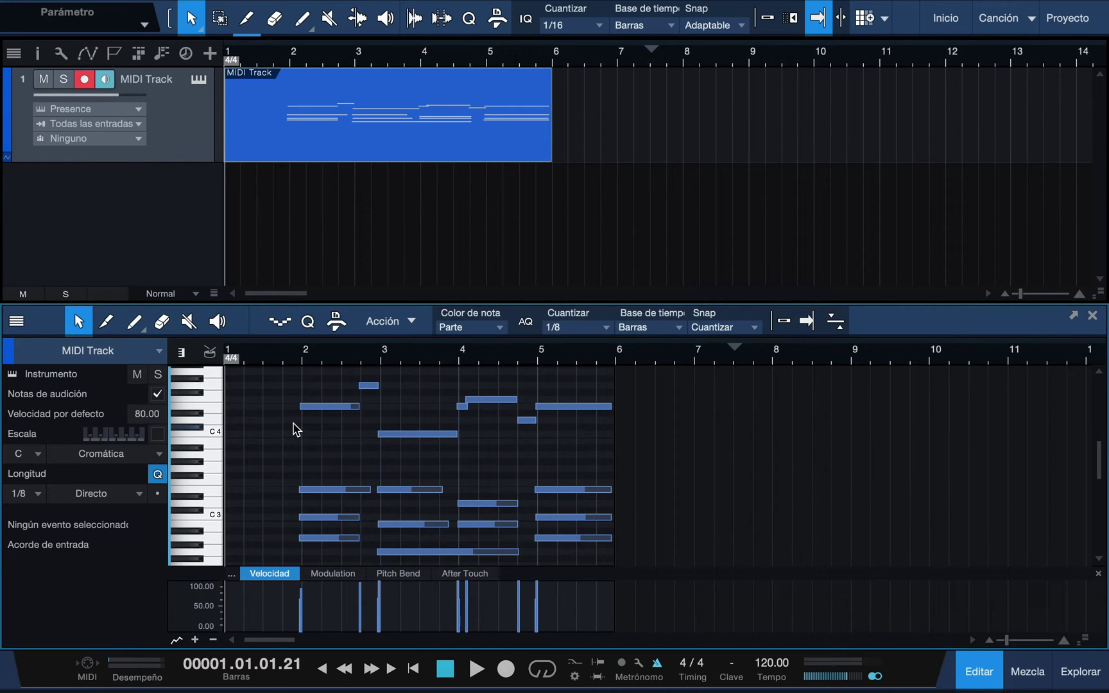
scroll(295, 430, "up", 3)
scroll(295, 430, "up", 2)
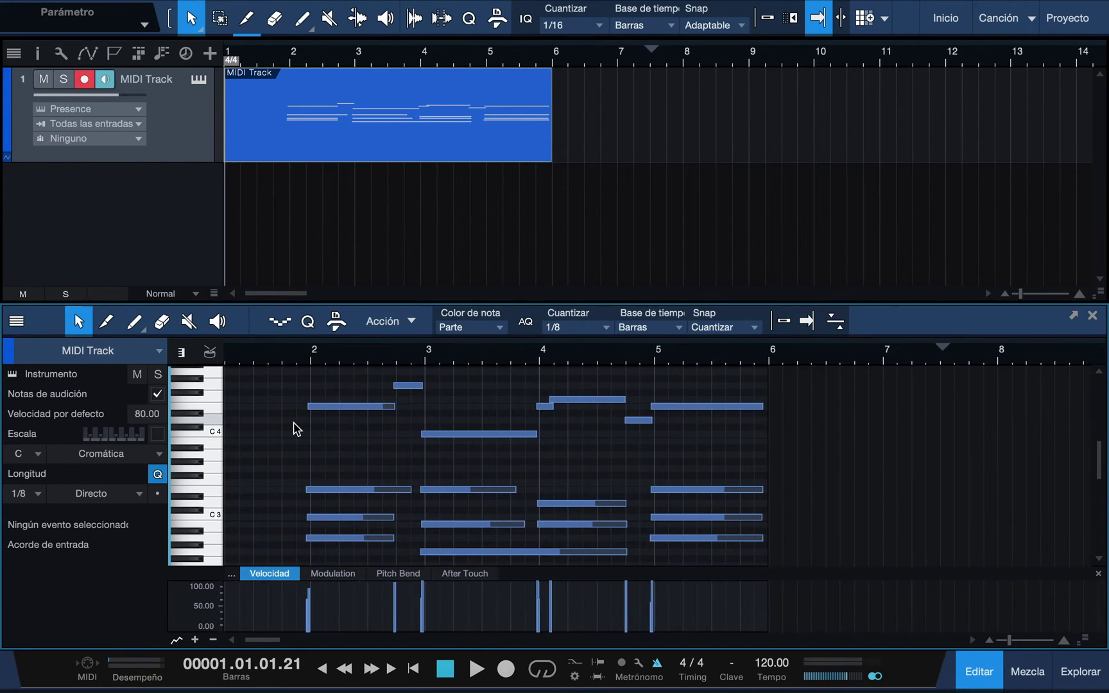
scroll(327, 475, "up", 2)
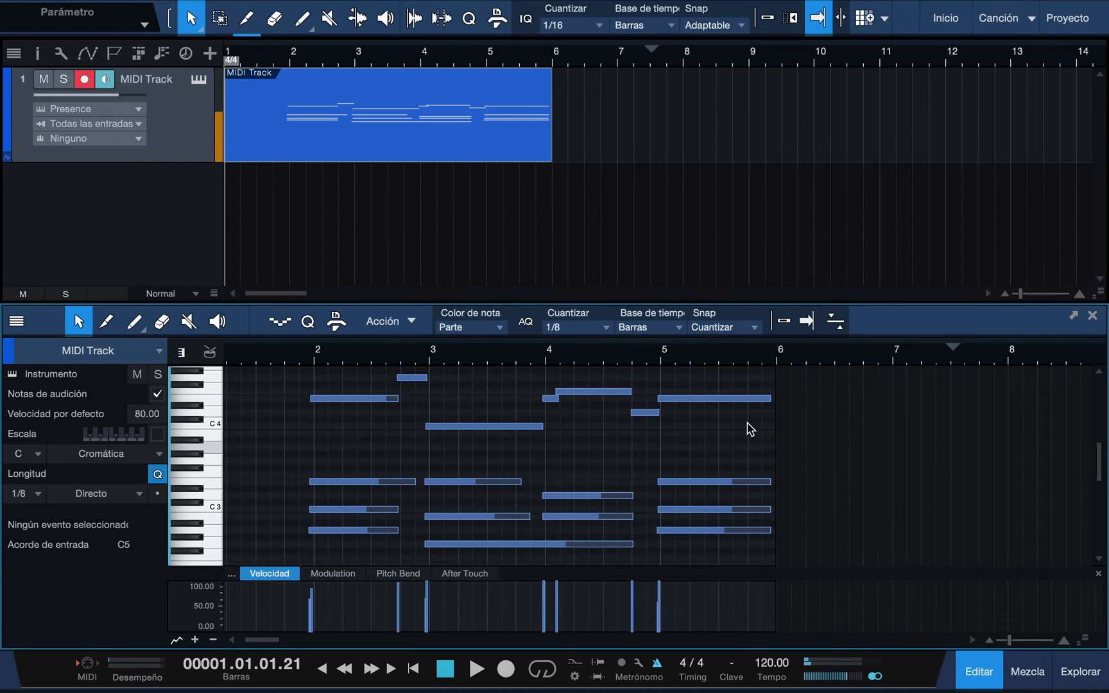
left_click(1091, 316)
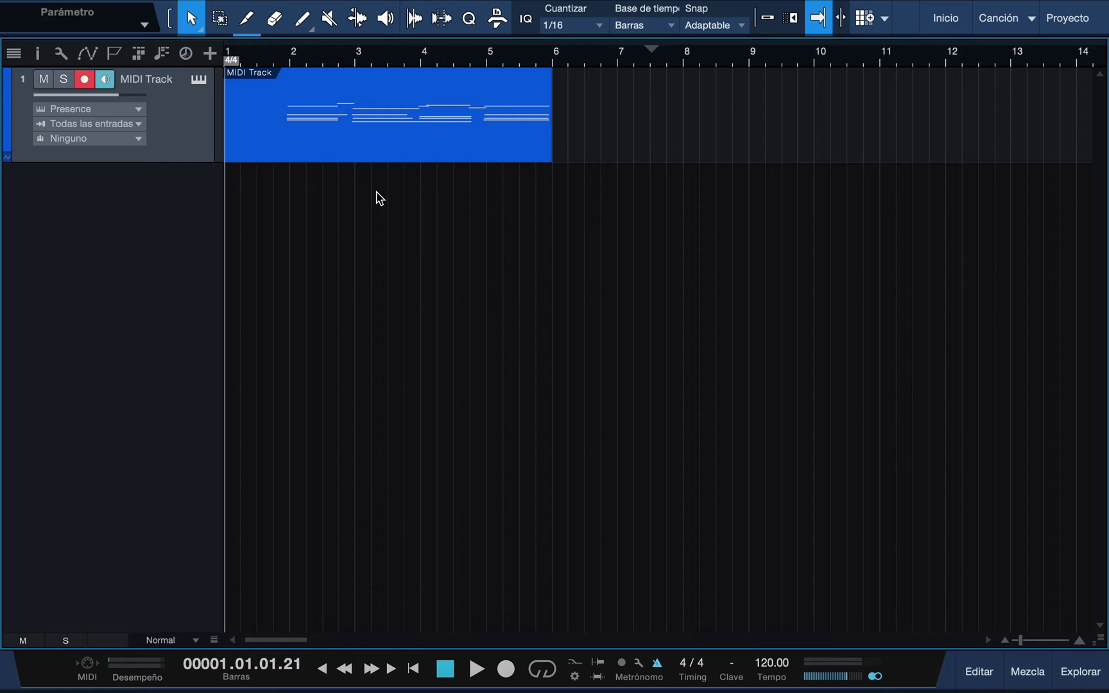
Show the recording panel and enable input quantize for the notes played while recording
key("alt+r")
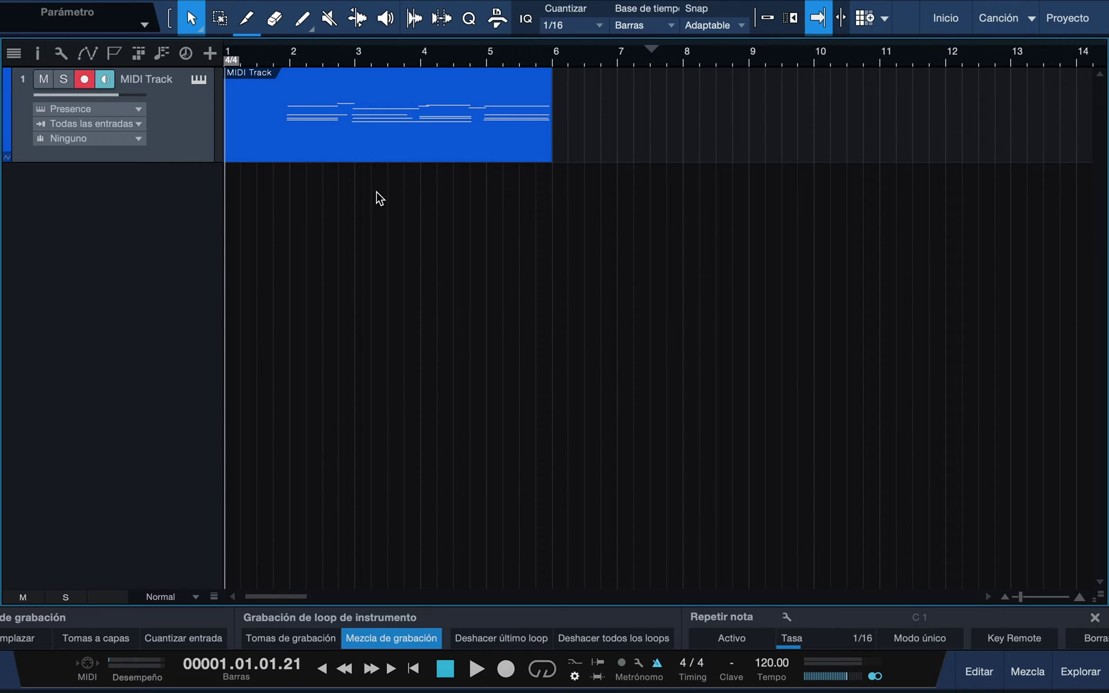
left_click(573, 677)
left_click(575, 678)
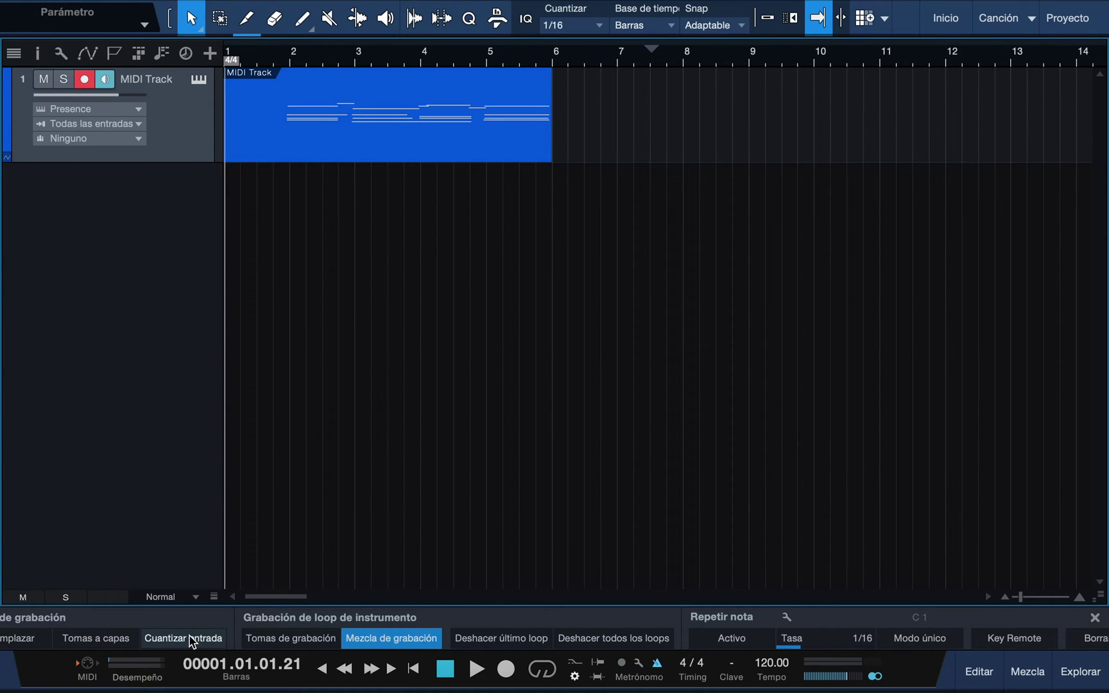
left_click(531, 22)
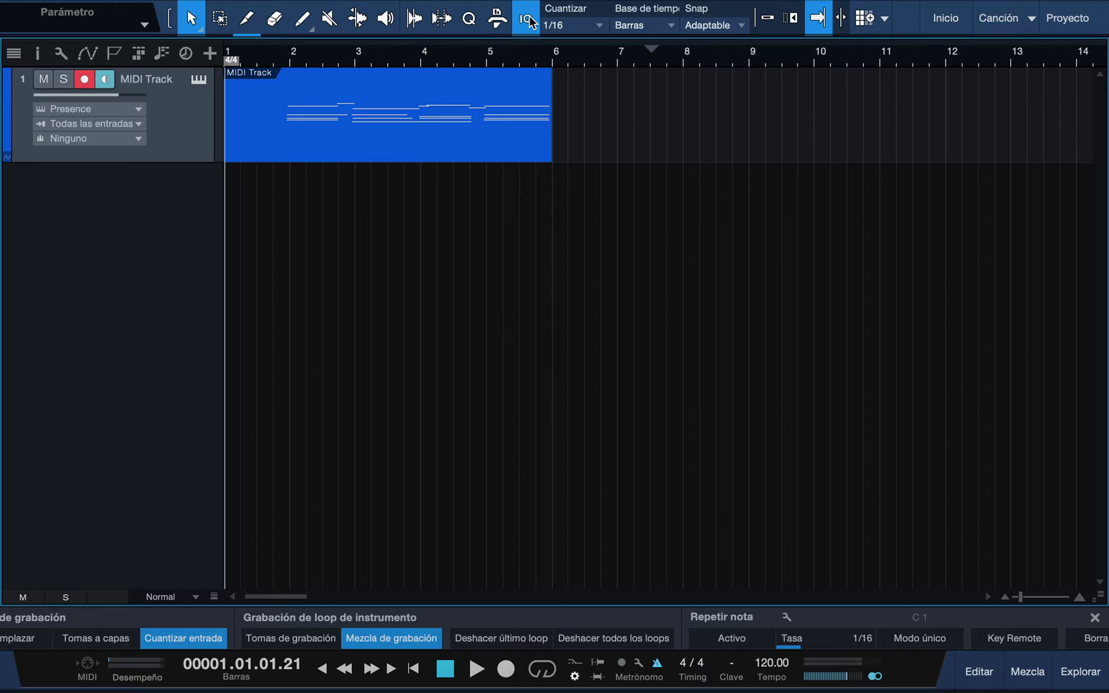
left_click(530, 22)
left_click(530, 22)
Review the available quantize values and toggle input quantize off and on from both of its controls, leaving it enabled
left_click(577, 30)
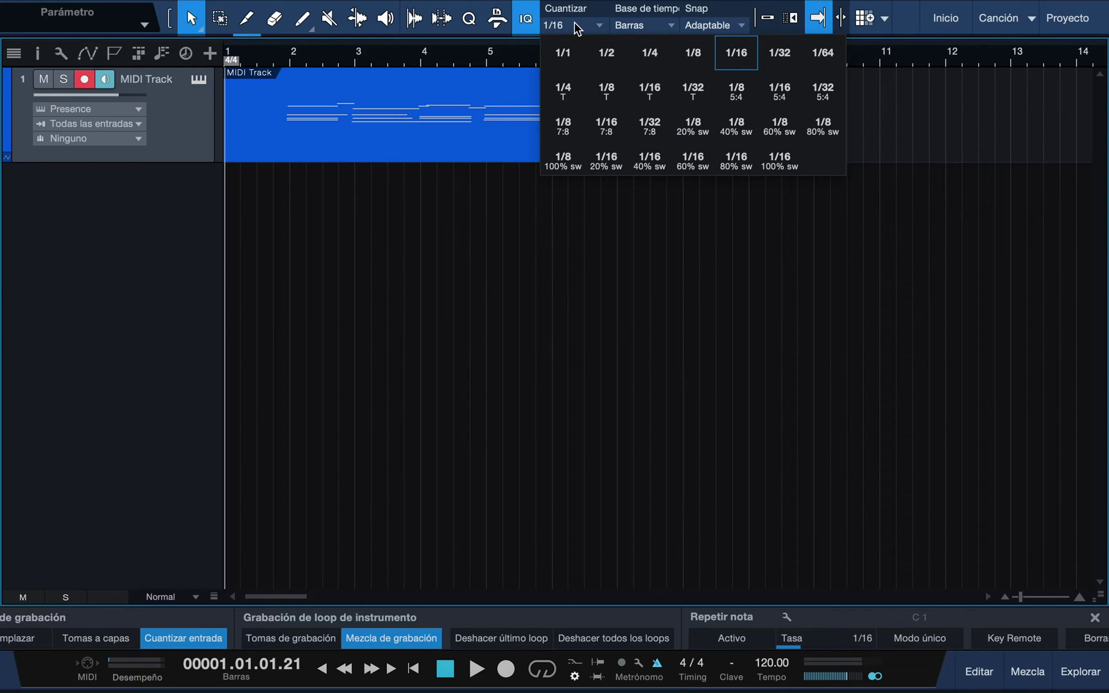
left_click(577, 30)
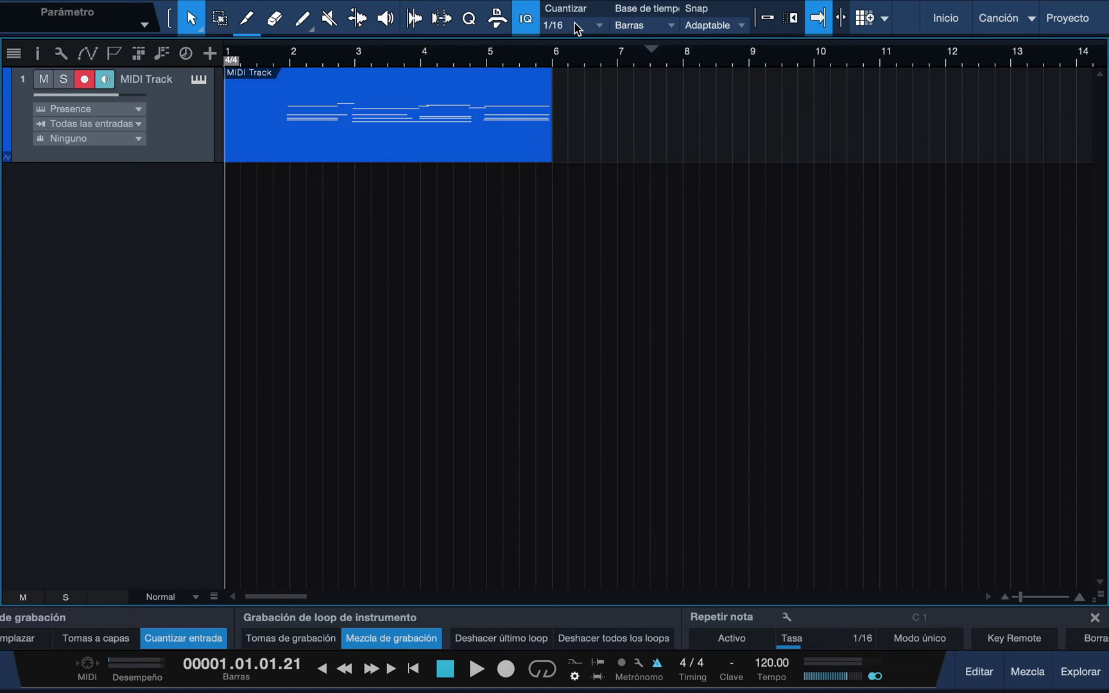
left_click(528, 25)
left_click(529, 23)
left_click(200, 645)
left_click(200, 645)
left_click(201, 645)
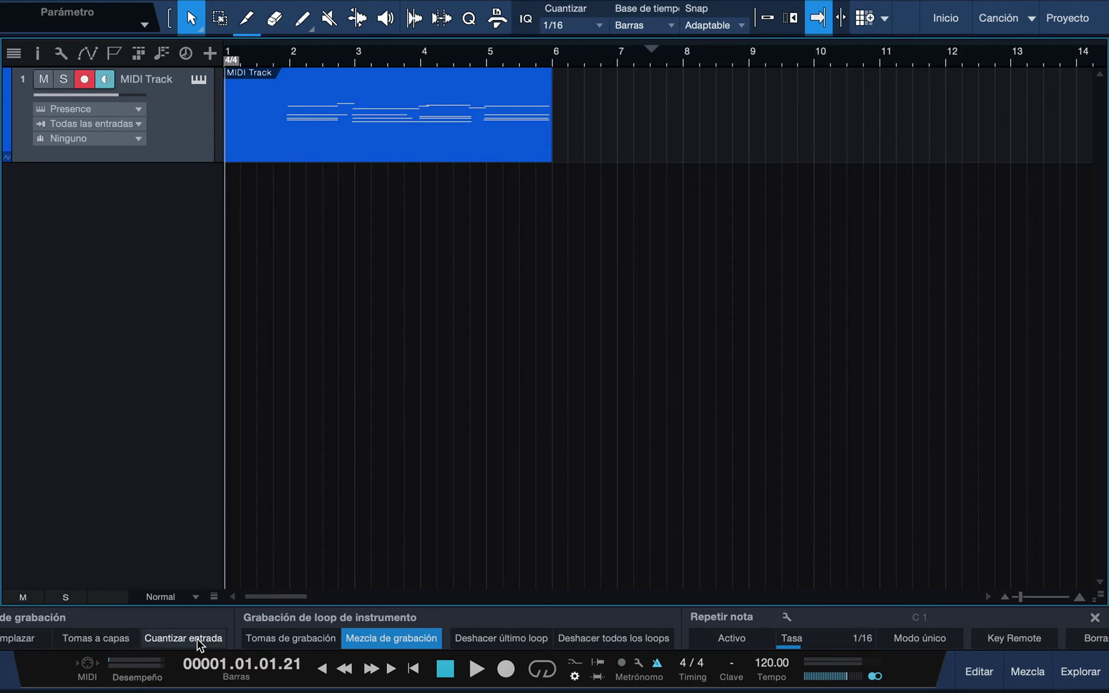
left_click(200, 645)
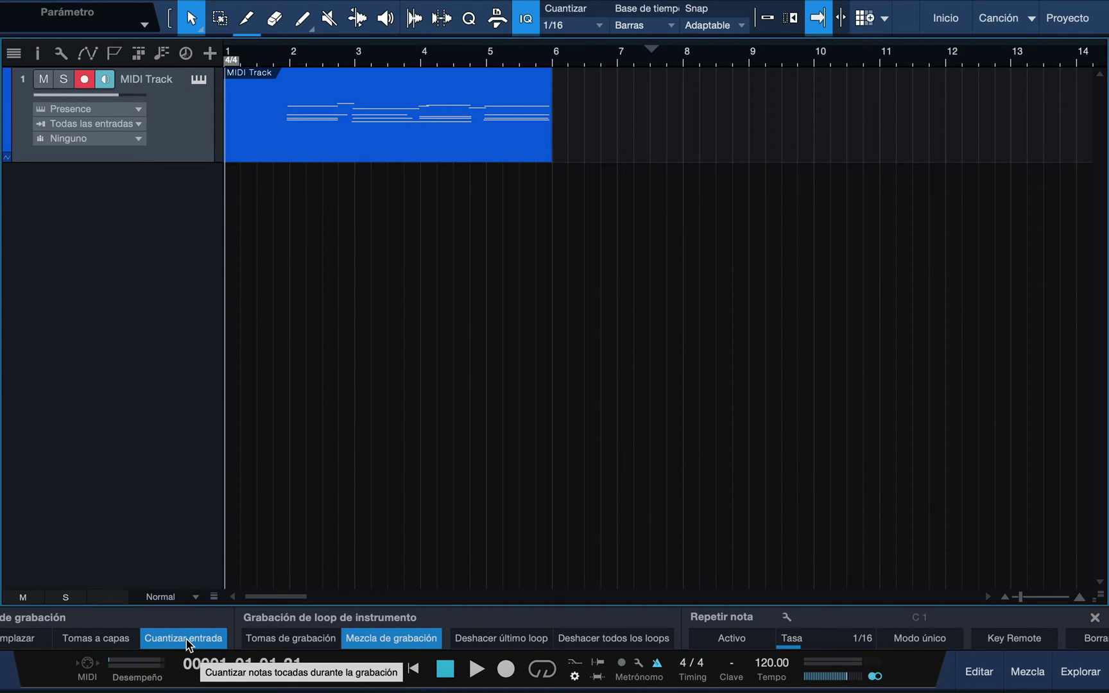
Enable the replace recording mode and record a new MIDI performance over the existing clip from bar 1 to past bar 6
left_click(27, 644)
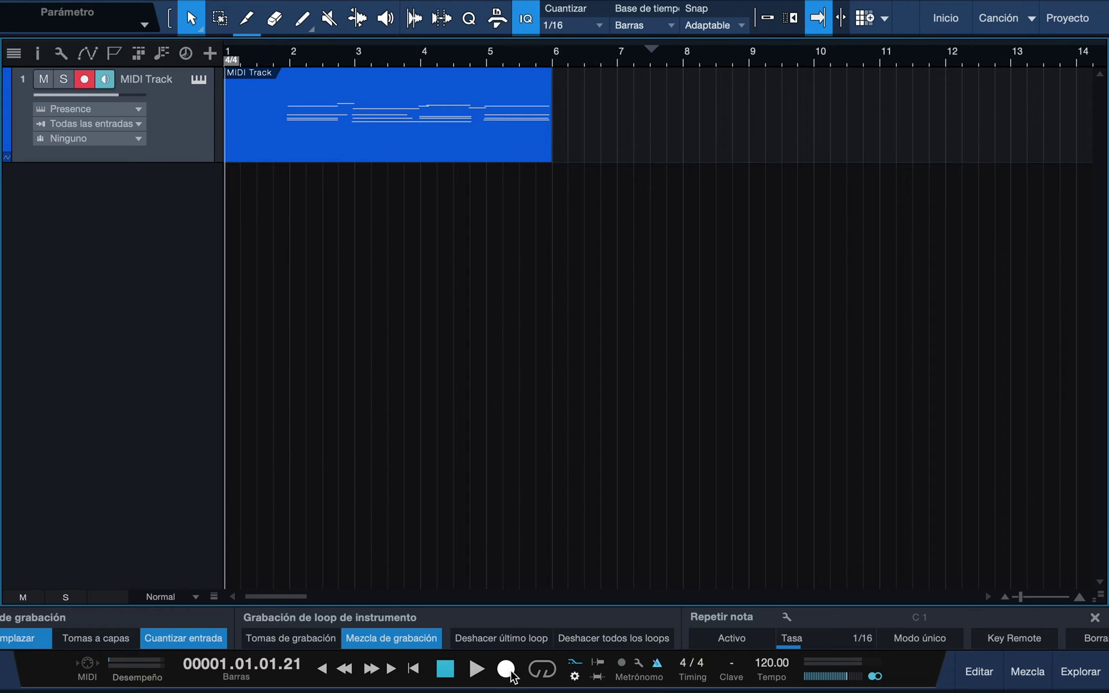
left_click(507, 670)
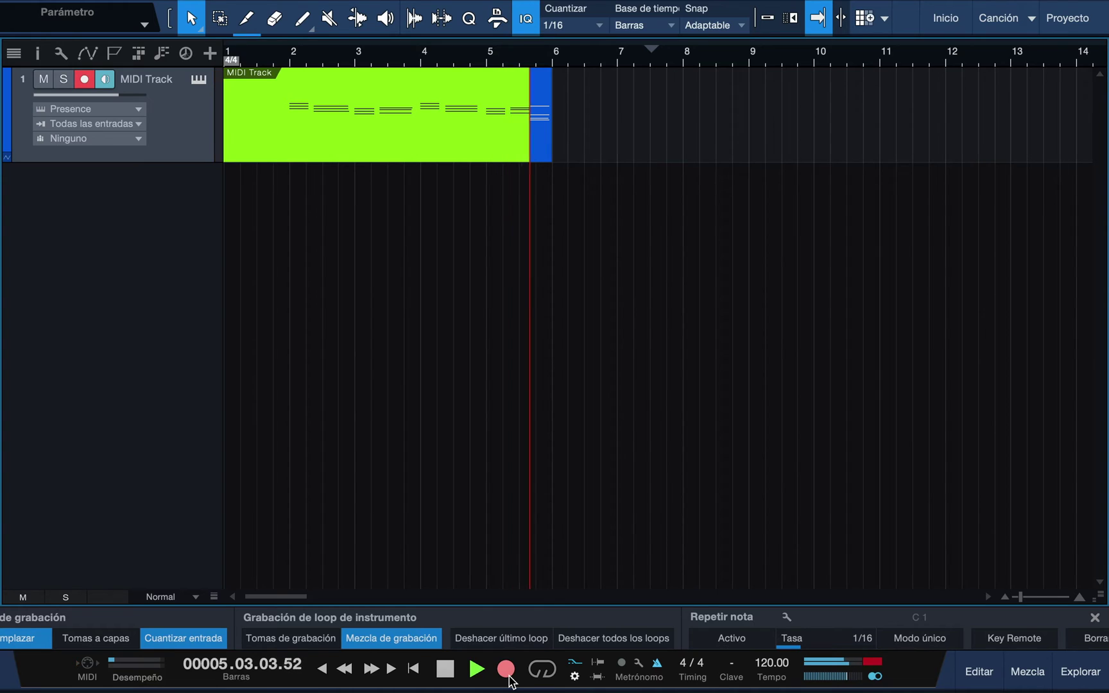
key("space")
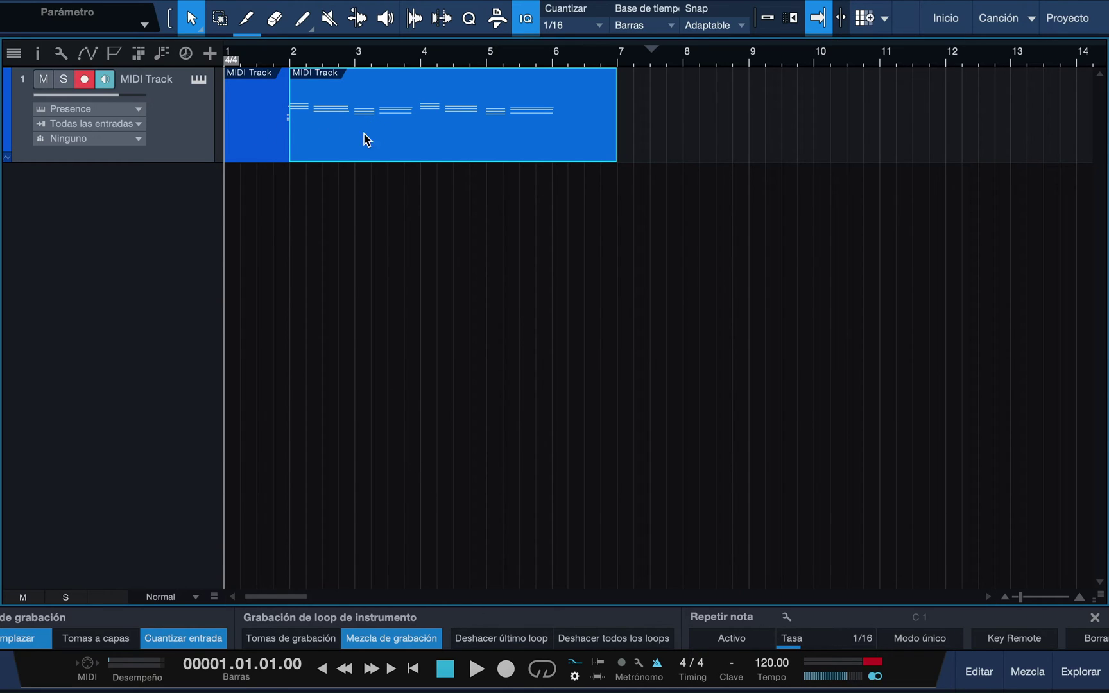
Move the newly recorded clip to between bars 7 and 8 to expose what lies beneath, and undo the move
left_click_drag(388, 141, 495, 140)
key("ctrl+z")
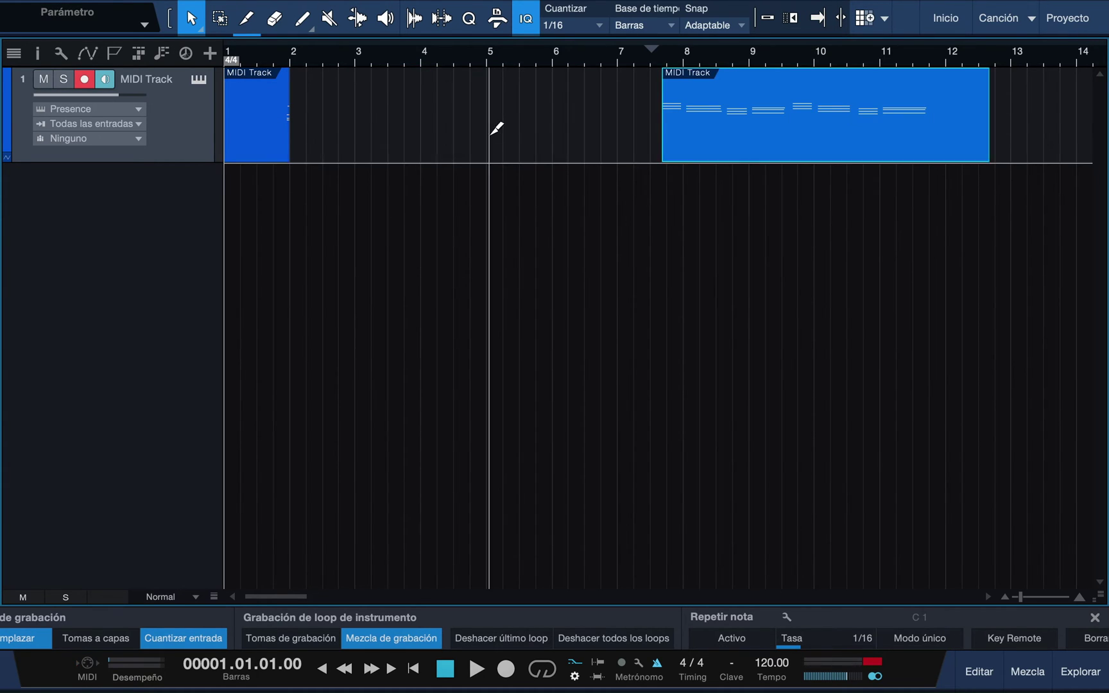
key("ctrl+z")
Delete the leftover clip in bar 1 and extend the start of the new clip back to bar 1
left_click(269, 124)
key("Delete")
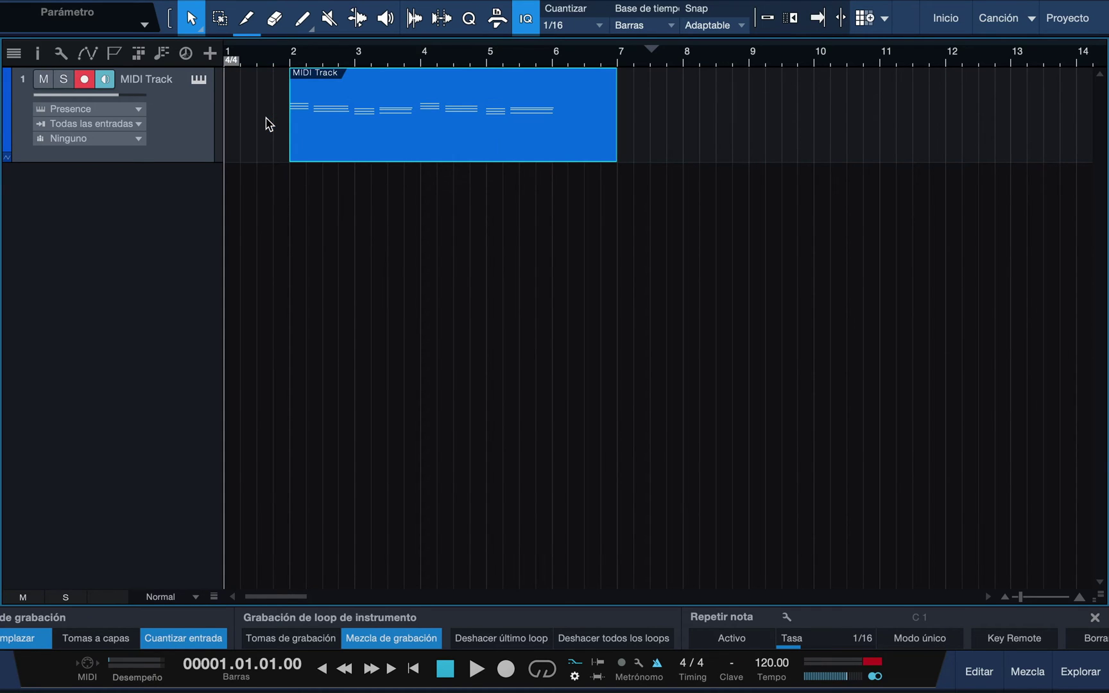
left_click_drag(290, 128, 216, 129)
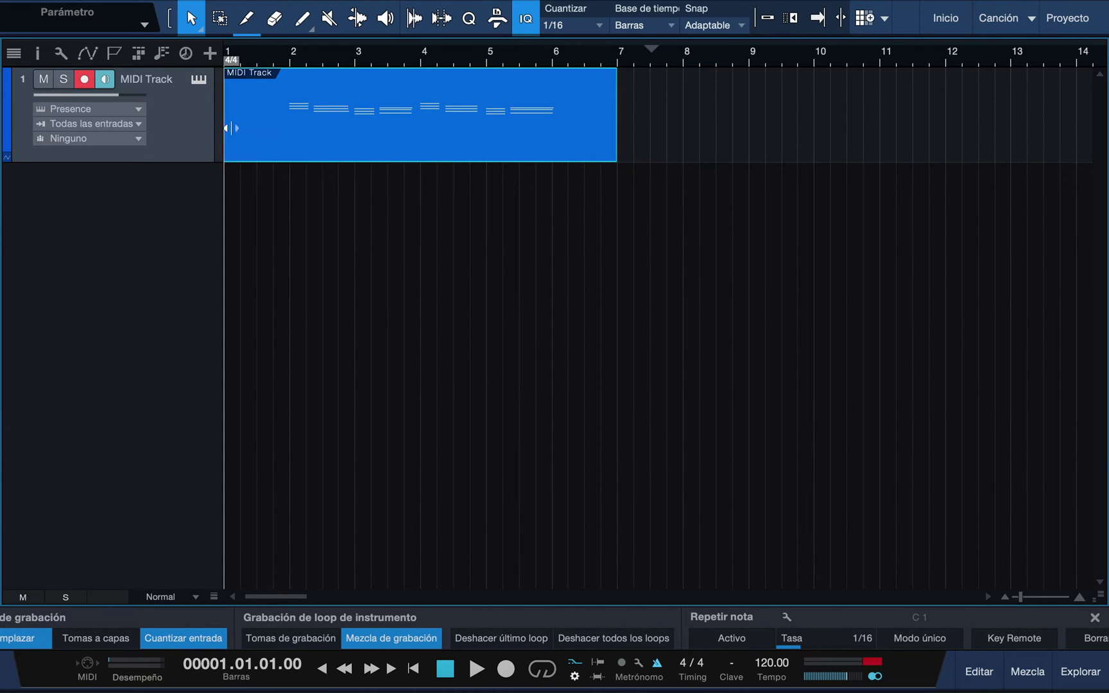
left_click(345, 181)
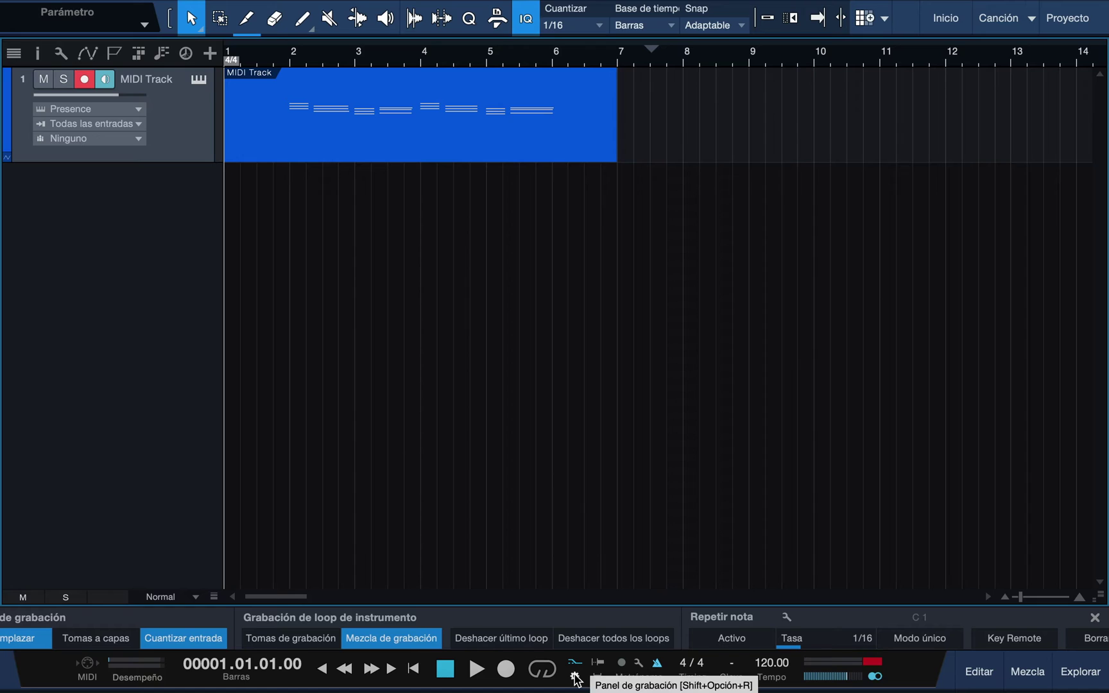
Hide the recording panel and bounce the MIDI clip to a new audio track
left_click(576, 677)
left_click(358, 140)
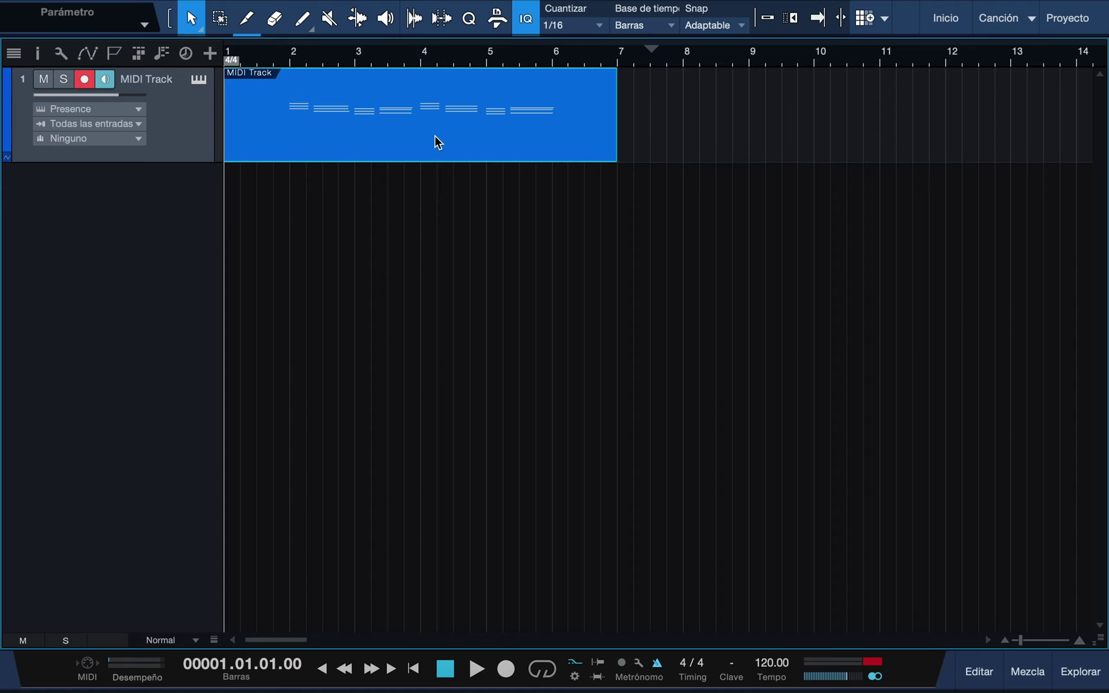
key("ctrl")
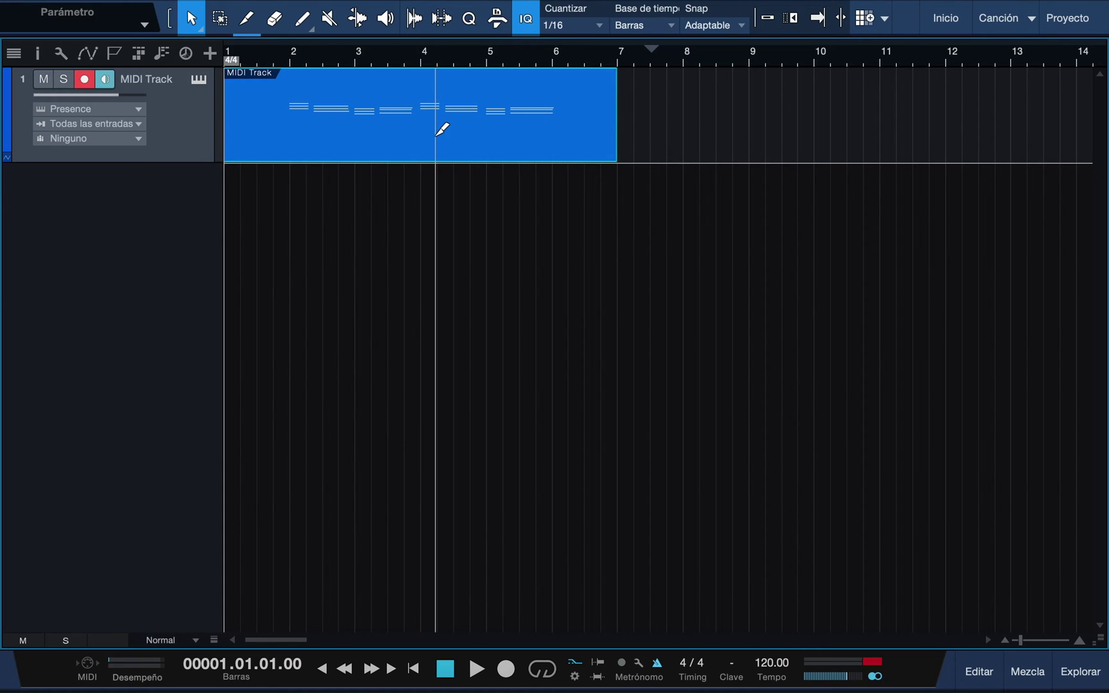
key("ctrl+b")
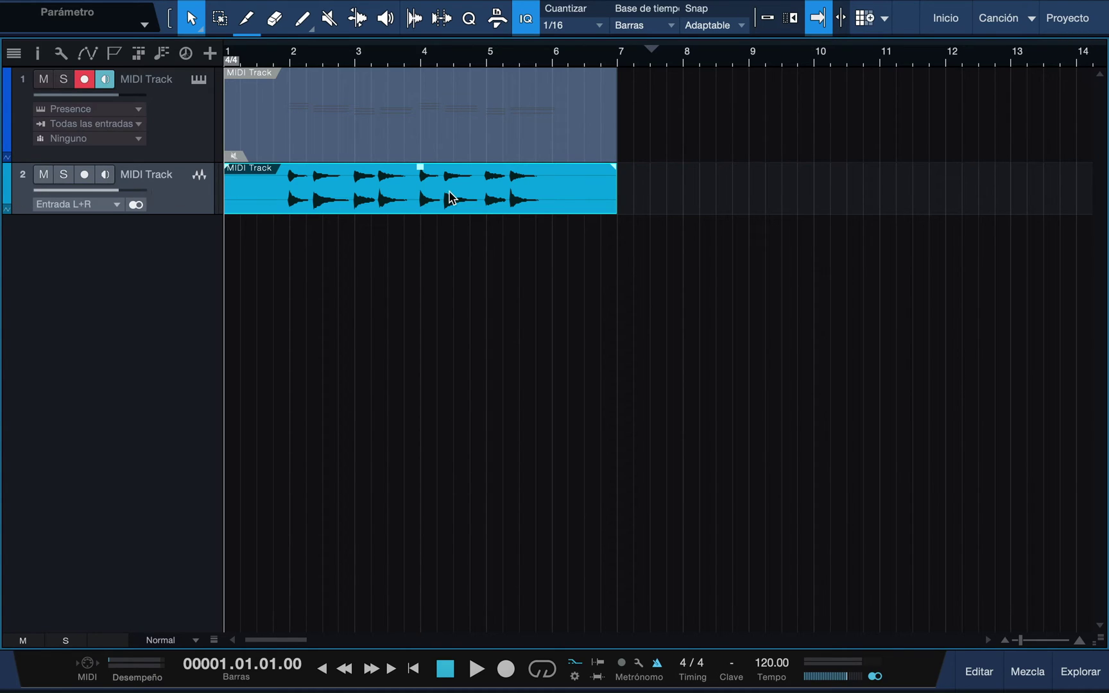
left_click(467, 225)
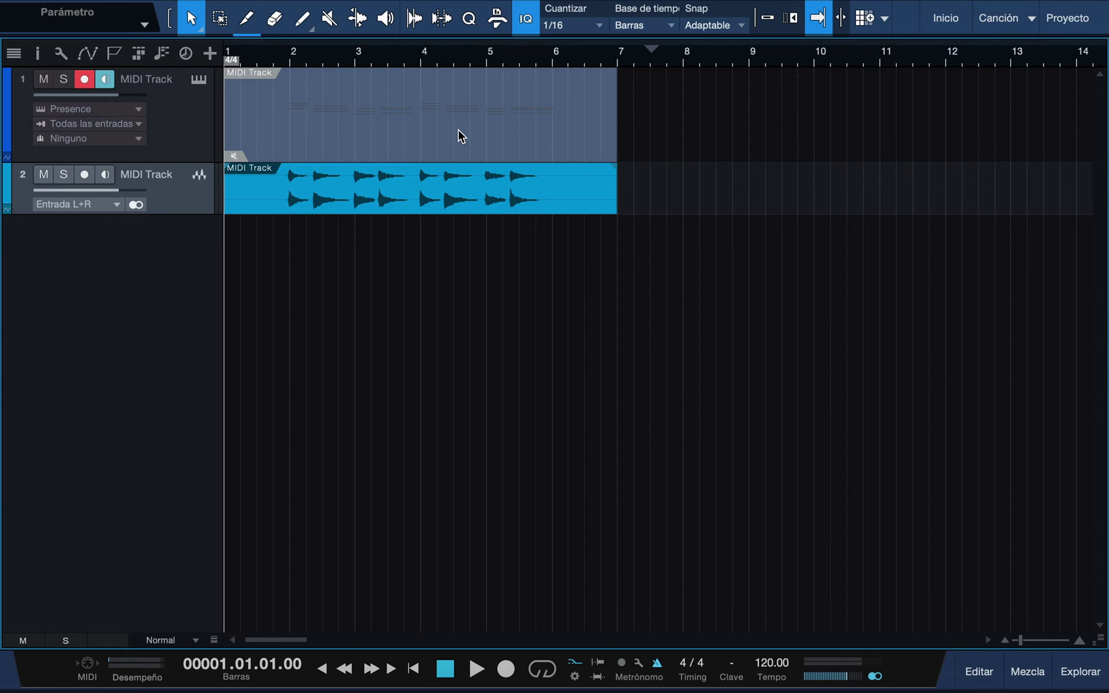
Play back the bounced audio from the start, and view the MIDI Track's Presence instrument window before closing it
key("space")
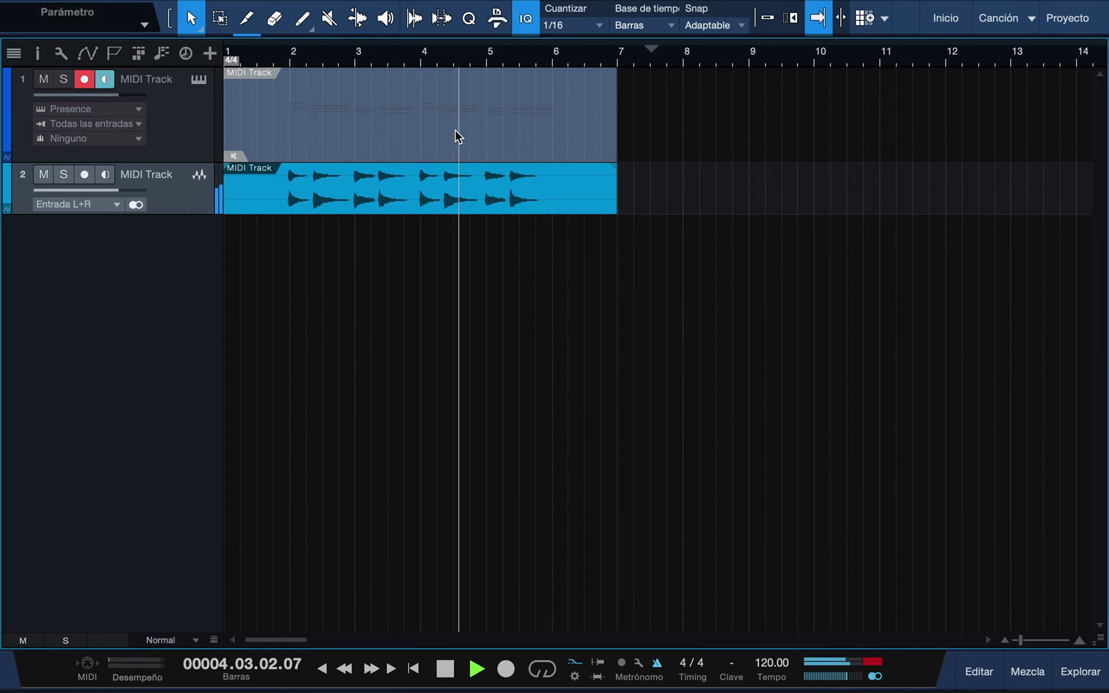
key("space")
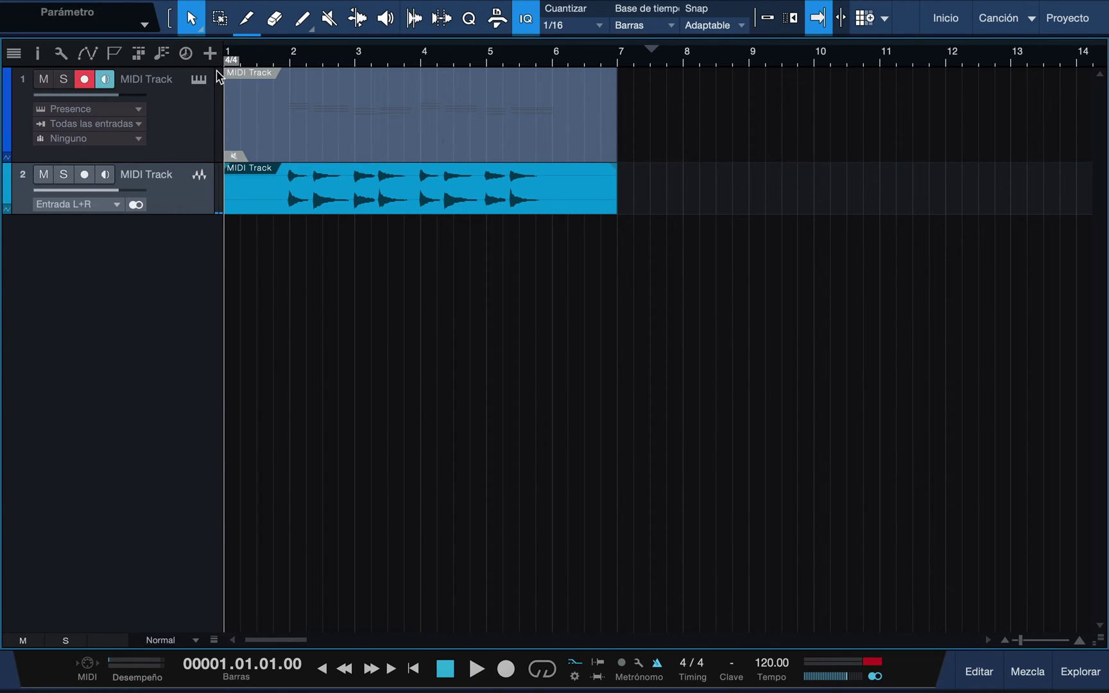
left_click(198, 81)
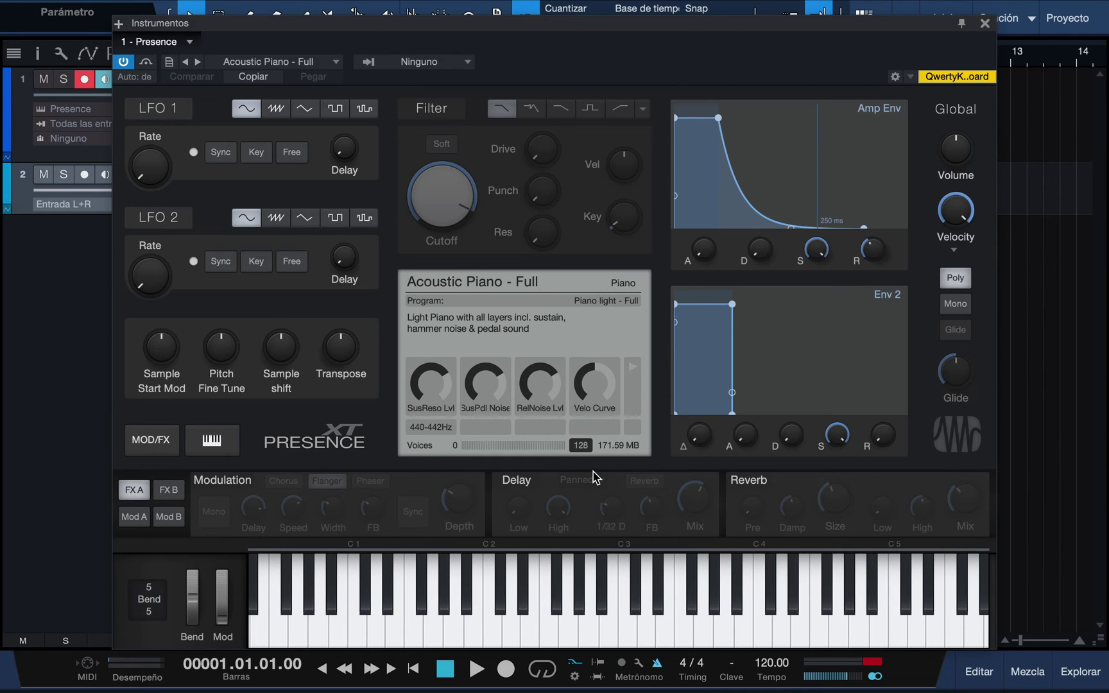
left_click(985, 26)
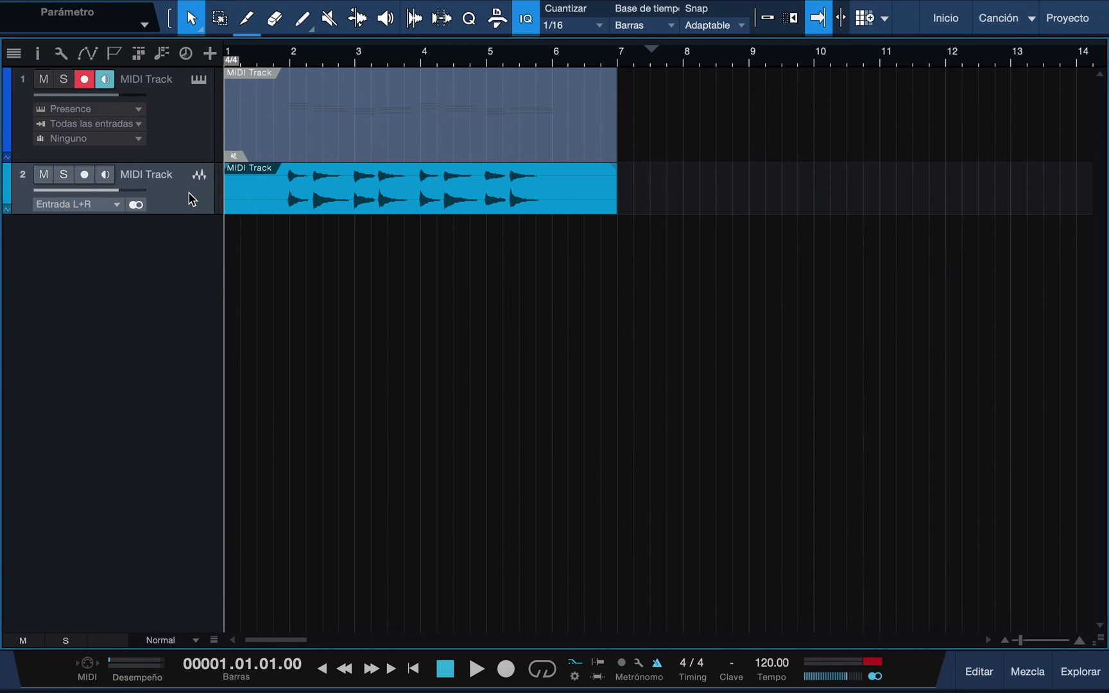
Delete the bounced audio track and unmute the original MIDI clip, returning to the arrow tool
key("Delete")
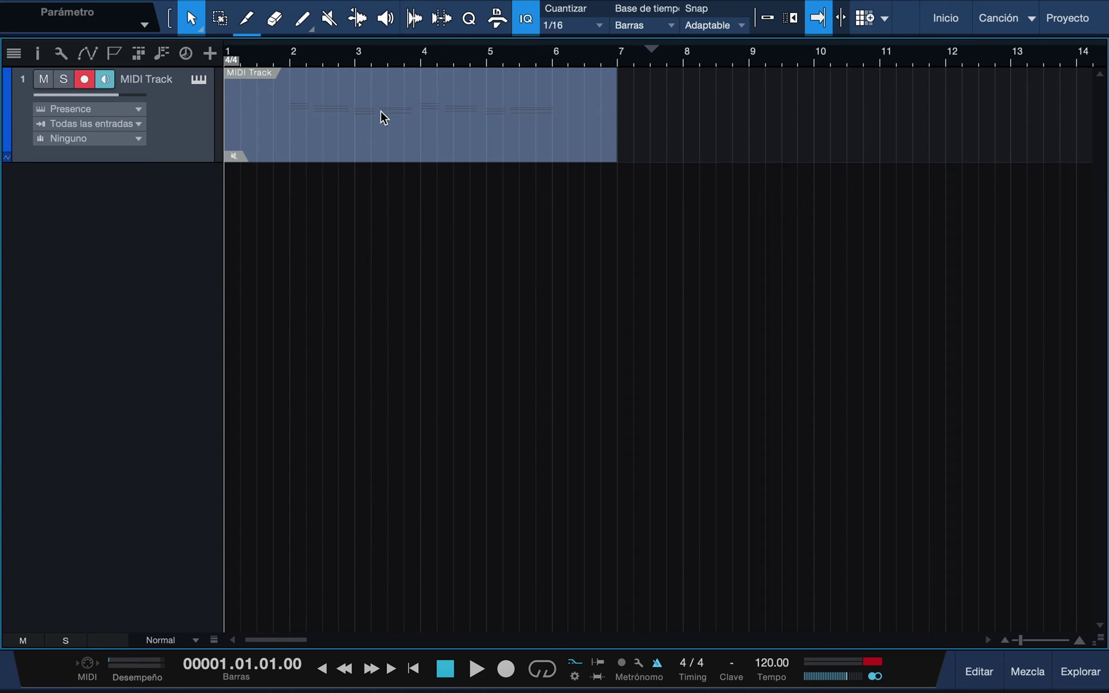
left_click(330, 29)
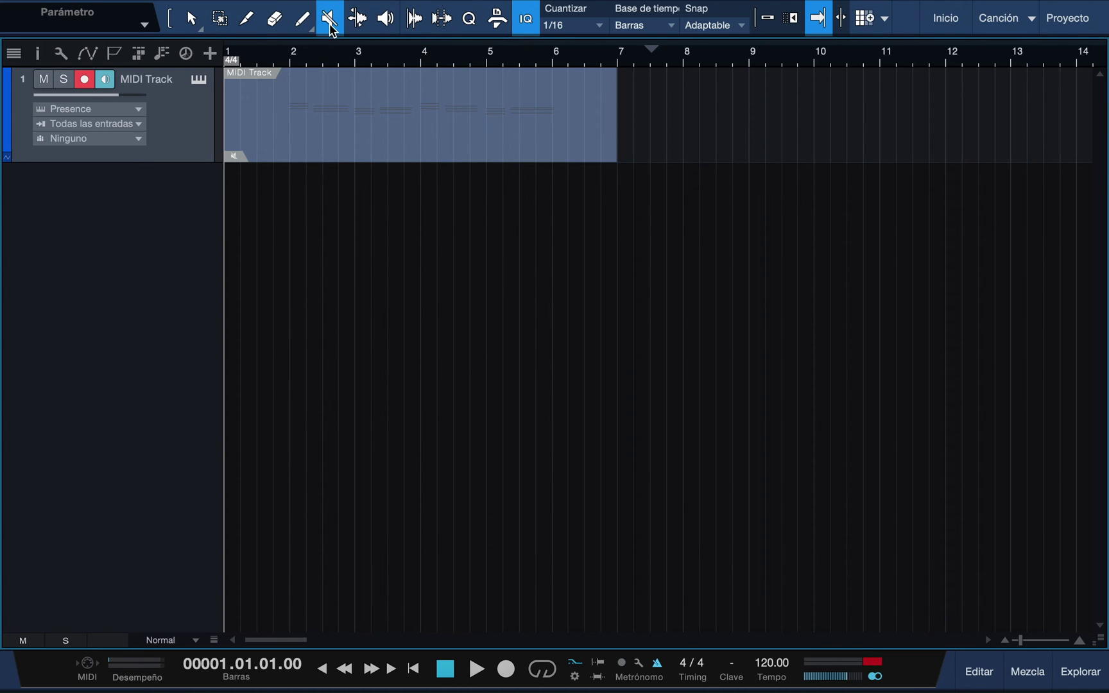
left_click(389, 127)
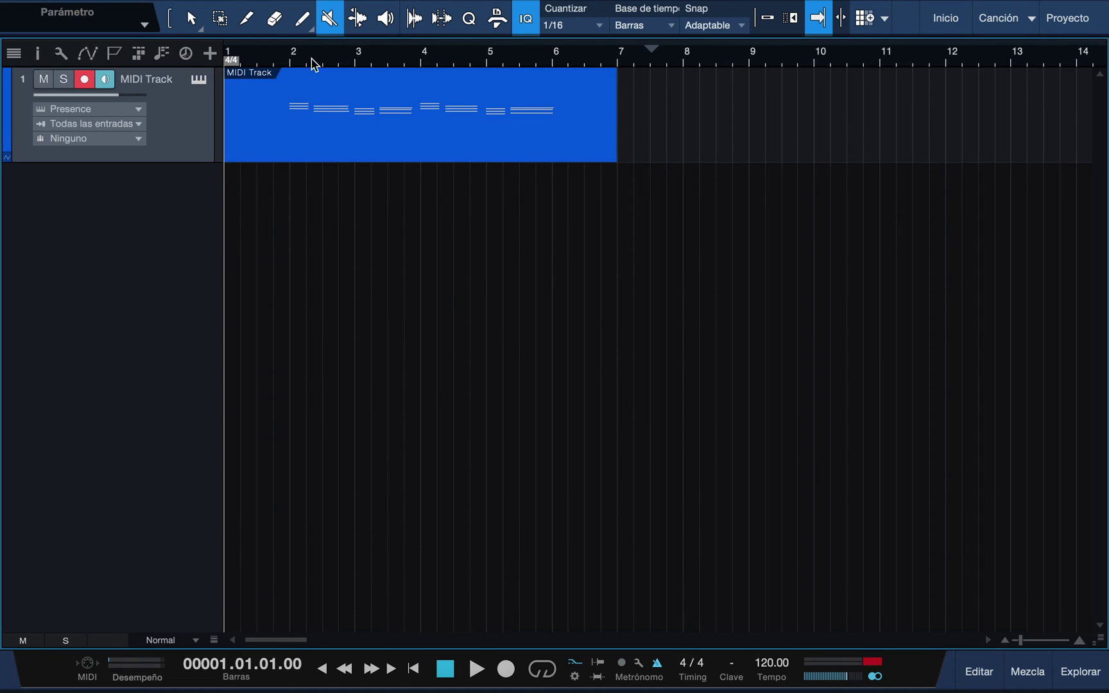
left_click(193, 28)
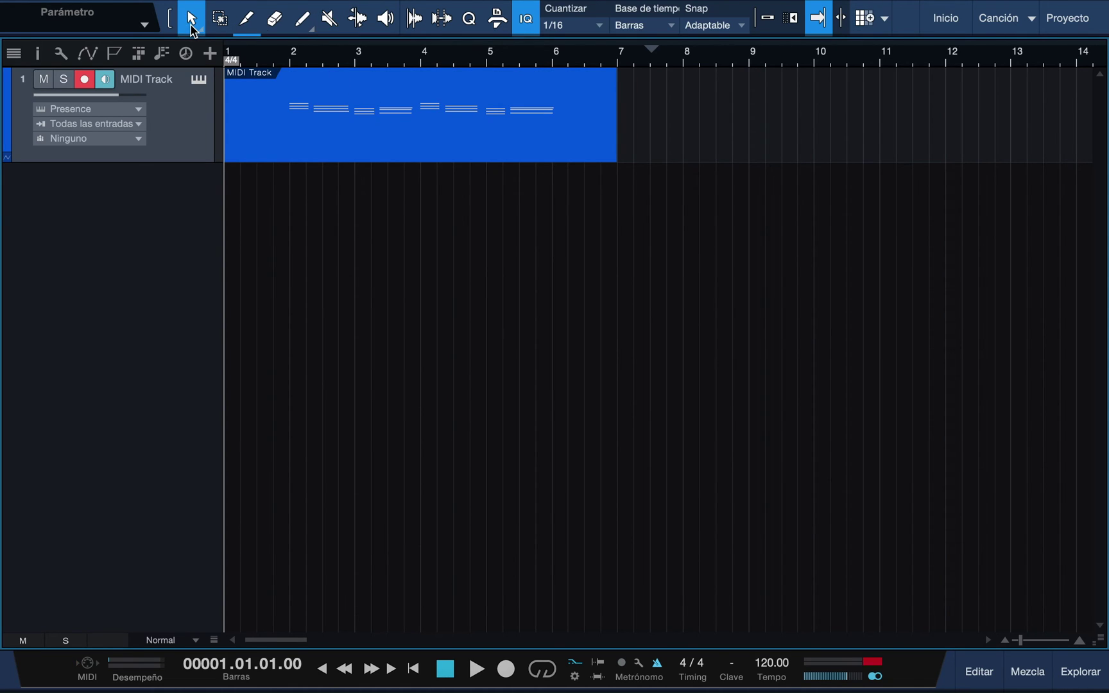
Transform the MIDI Track to an audio track, preserving the instrument track state, removing the instrument, and using a fixed tail of 0 seconds
right_click(185, 135)
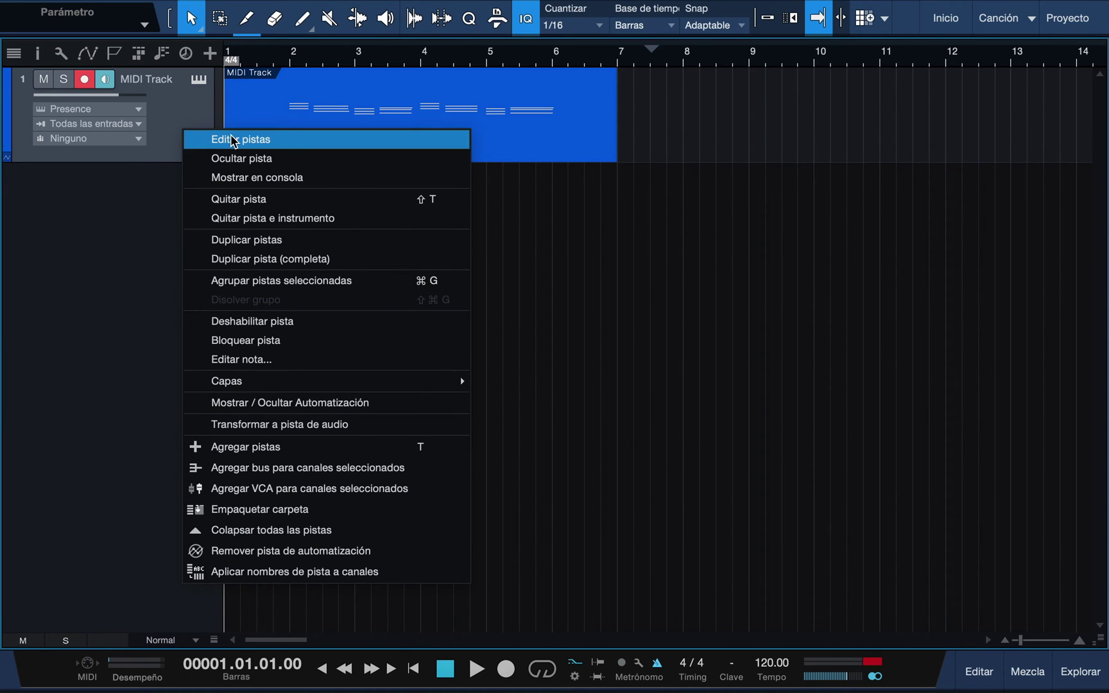
left_click(371, 431)
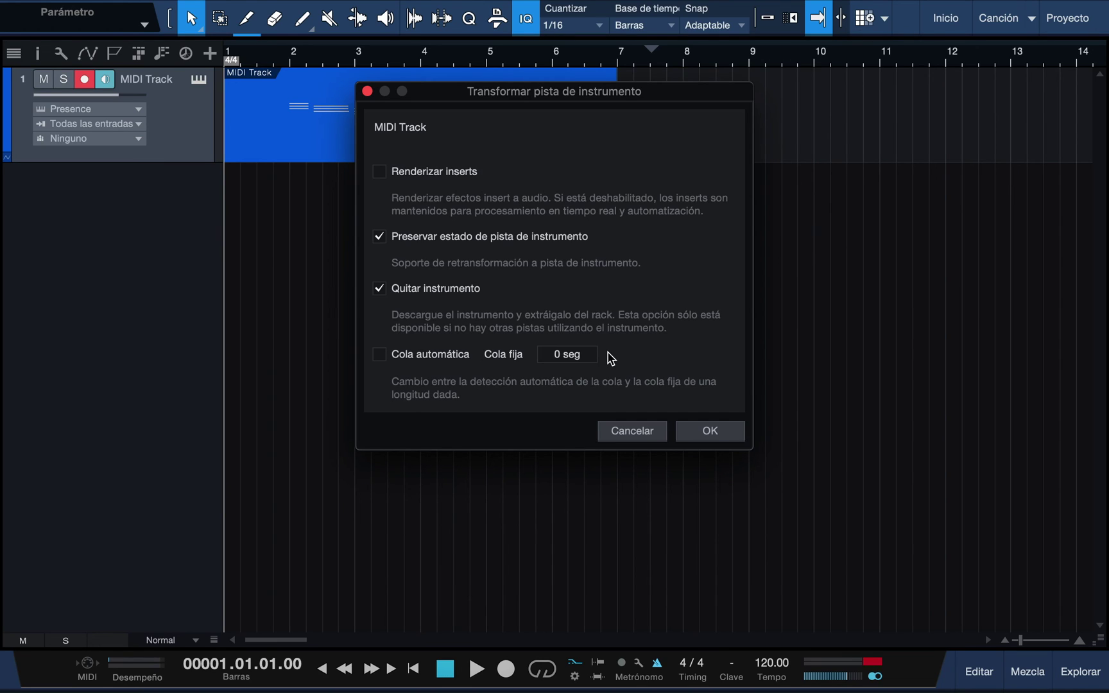
left_click(710, 432)
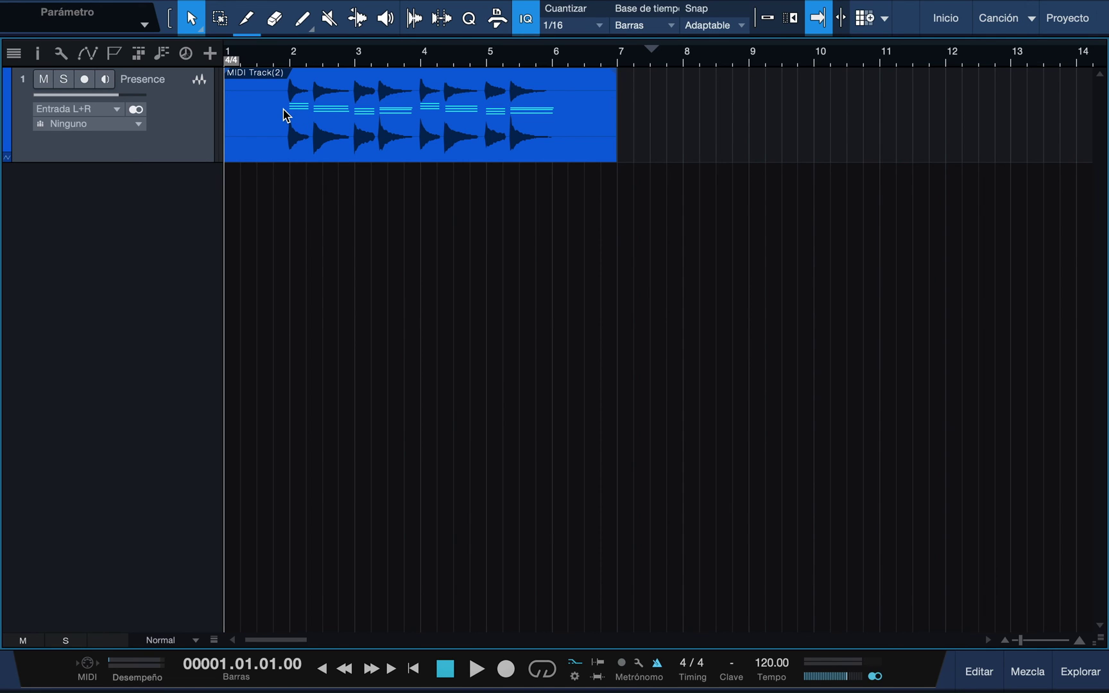
Play back the transformed audio from about the middle of bar 1, and stop playback after listening
left_click(275, 54)
key("space")
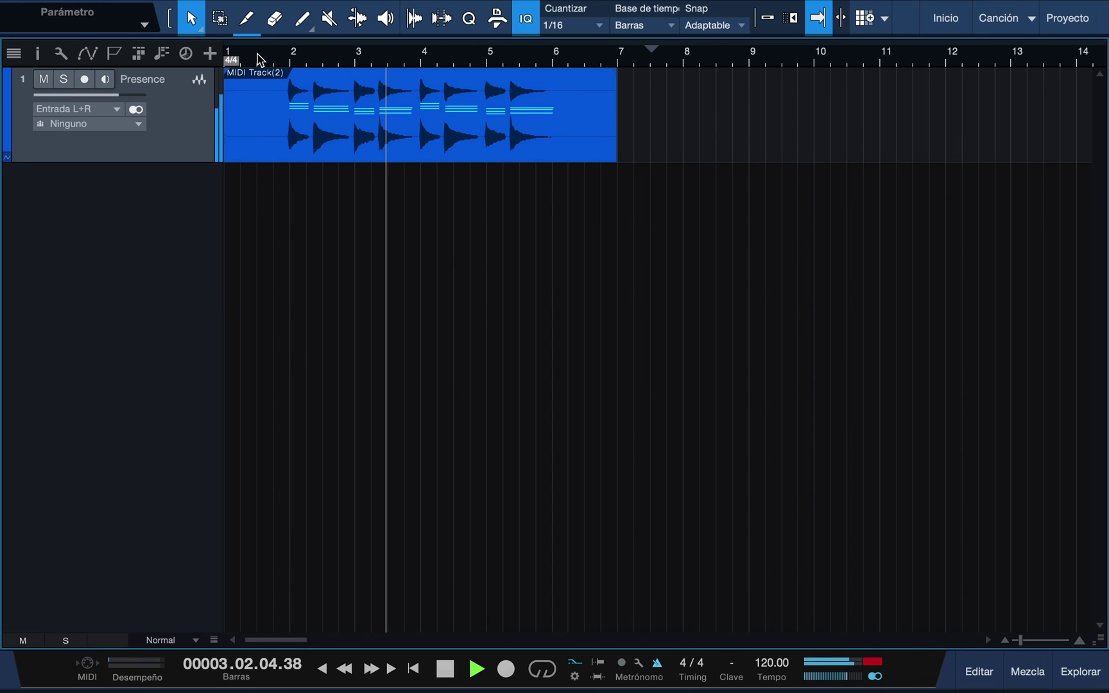
key("space")
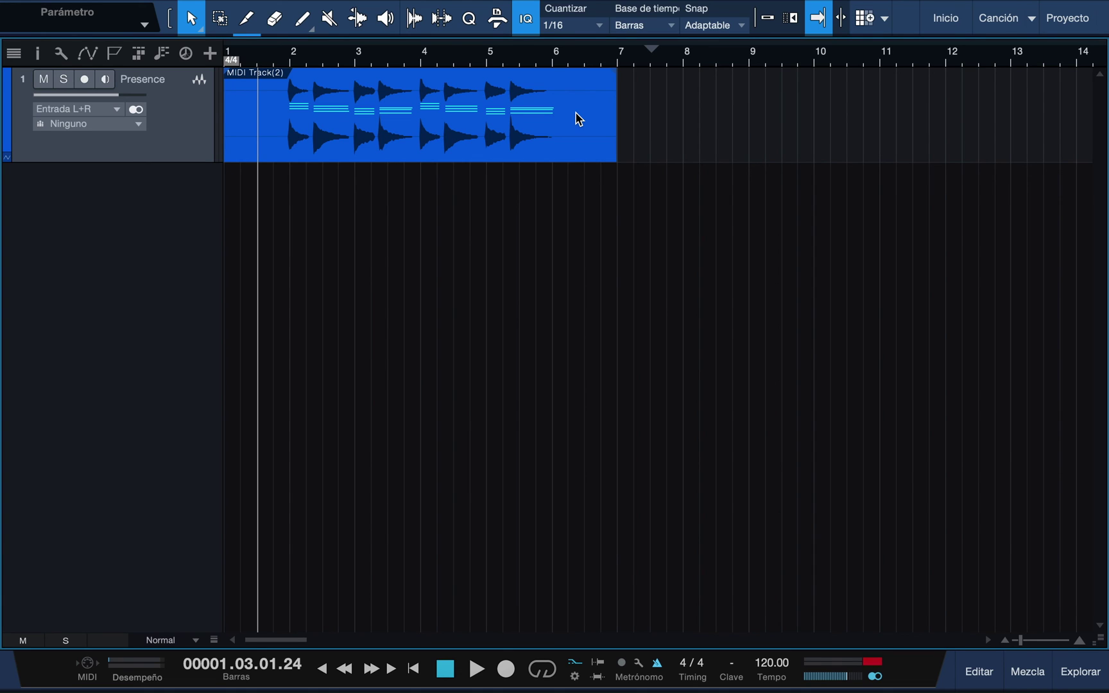
Show the mixing console, reset the clip indicator on the Principal output channel, and hide the console again
key("F3")
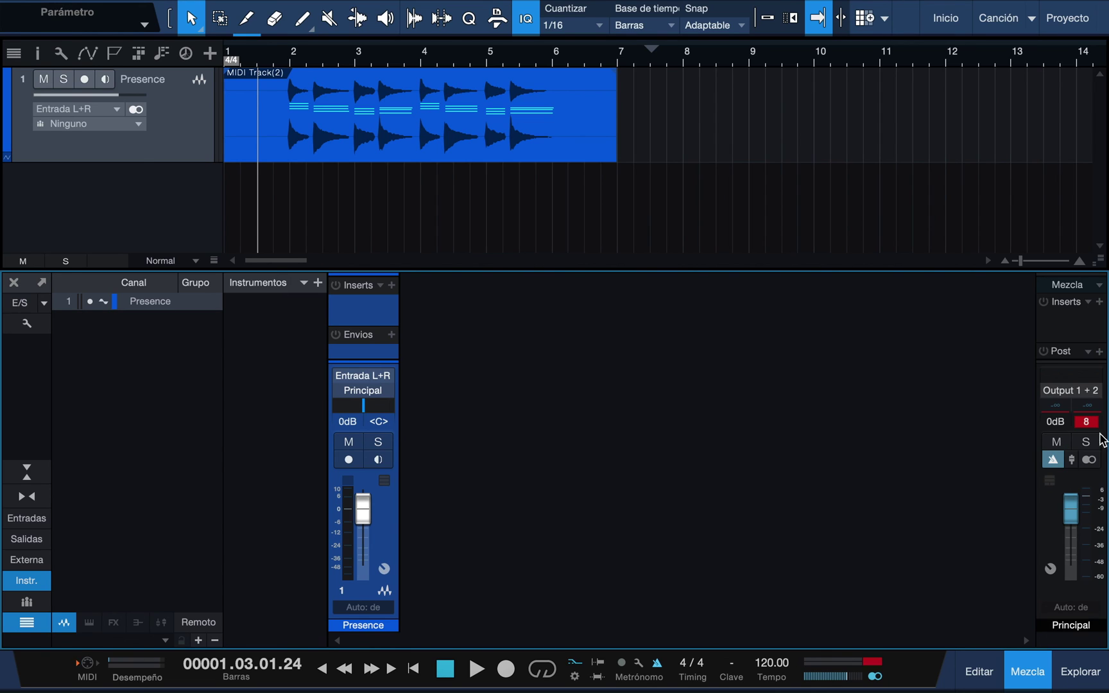
left_click(1091, 422)
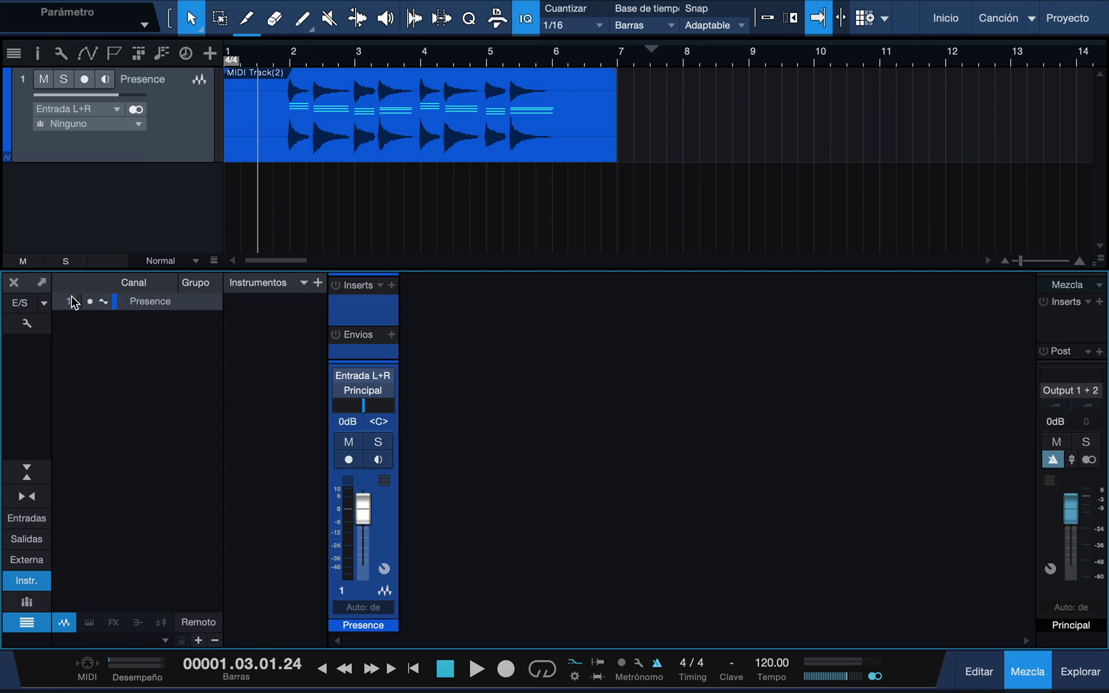
left_click(13, 283)
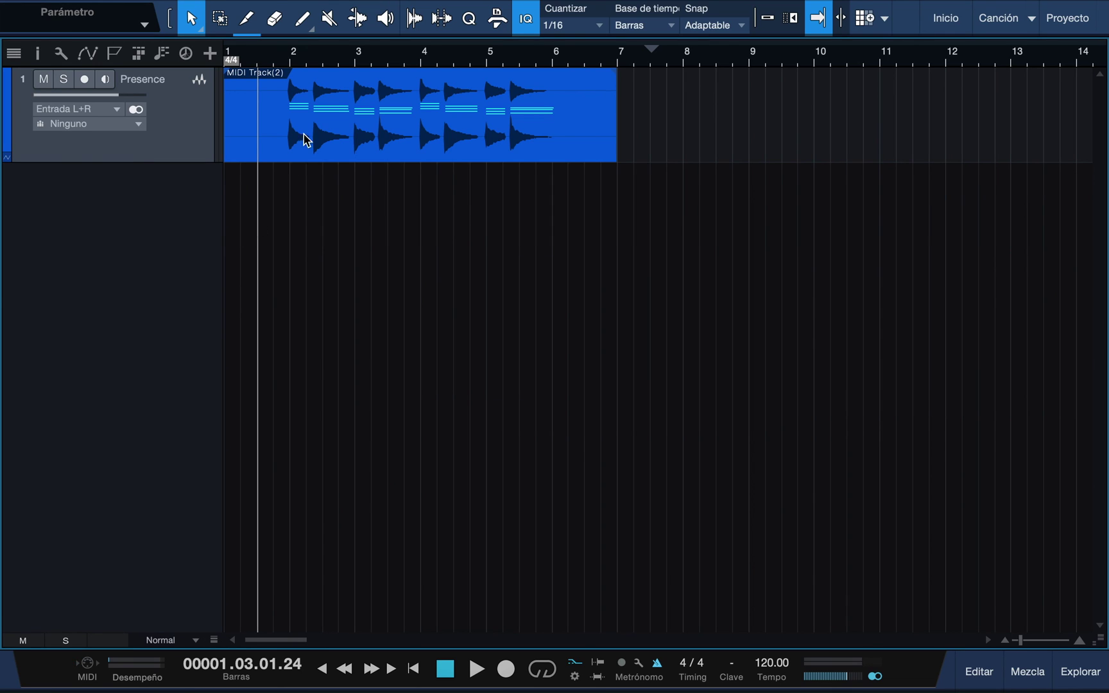
Transform the Presence audio track back to an instrument track and open its Presence instrument window
left_click(308, 136)
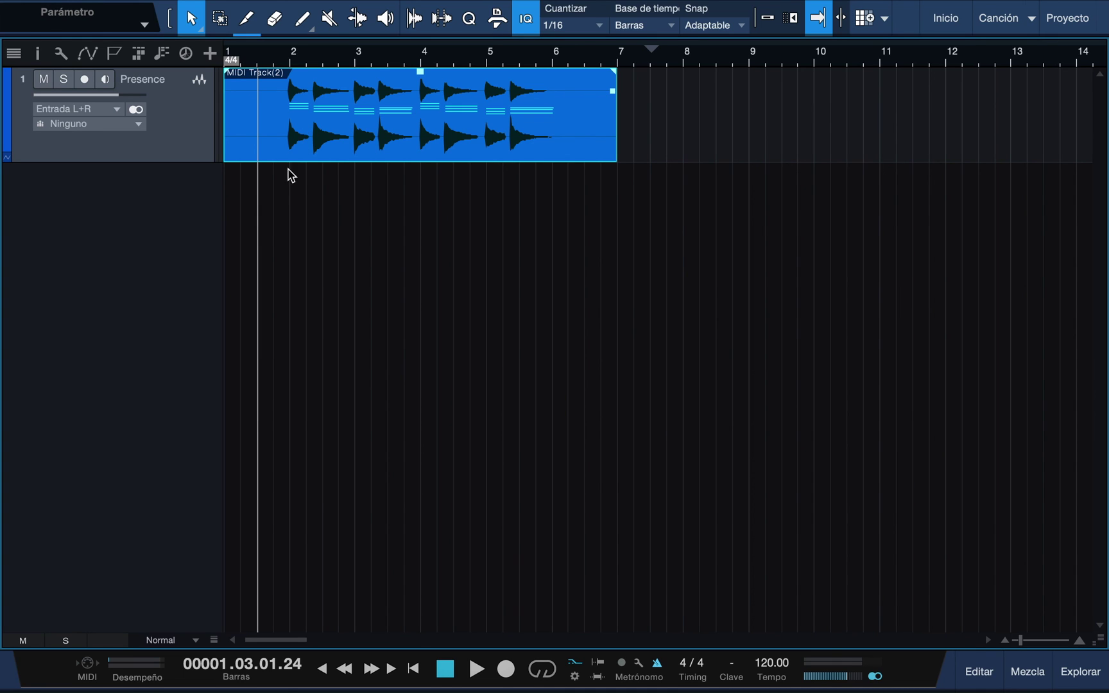
left_click(270, 194)
right_click(190, 155)
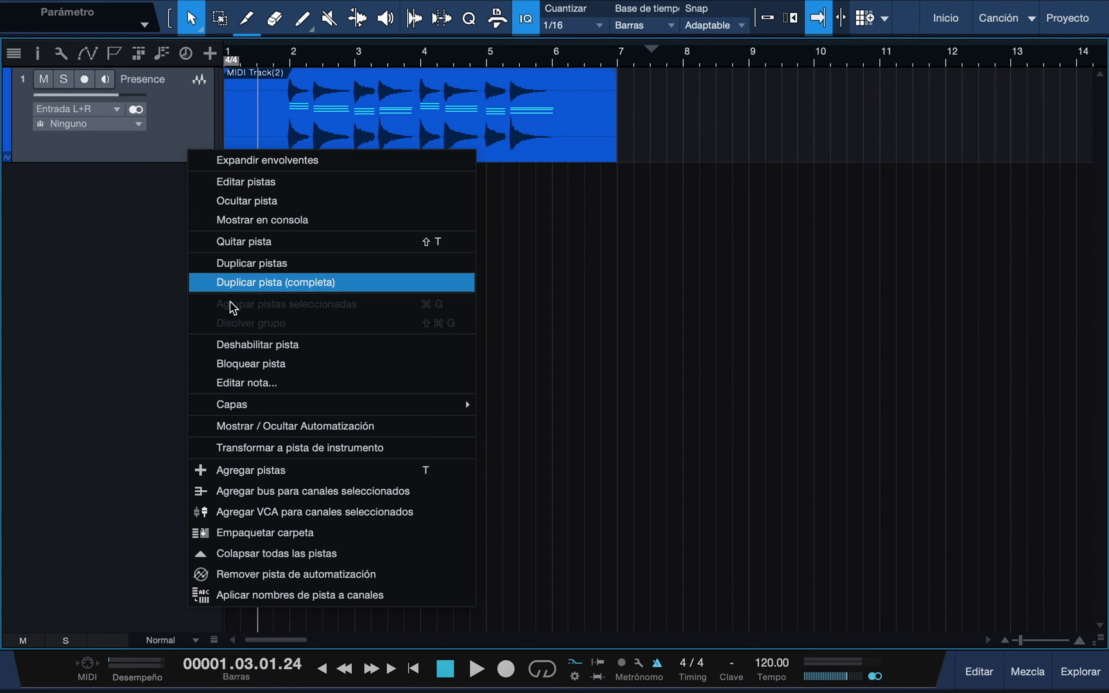
left_click(414, 452)
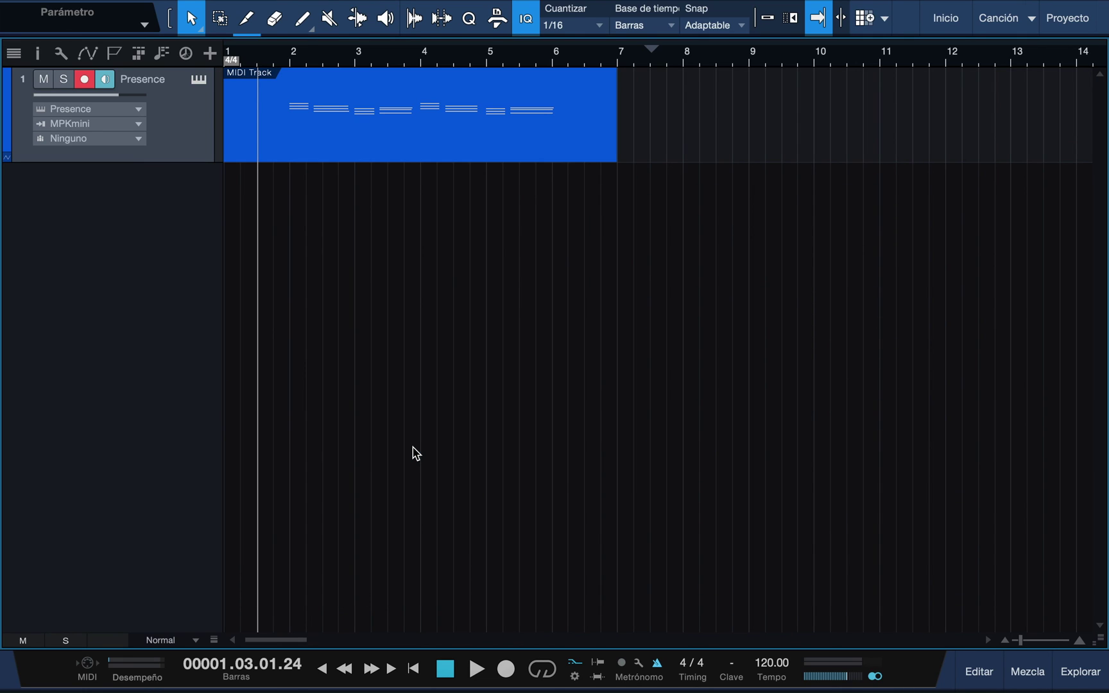
left_click(360, 110)
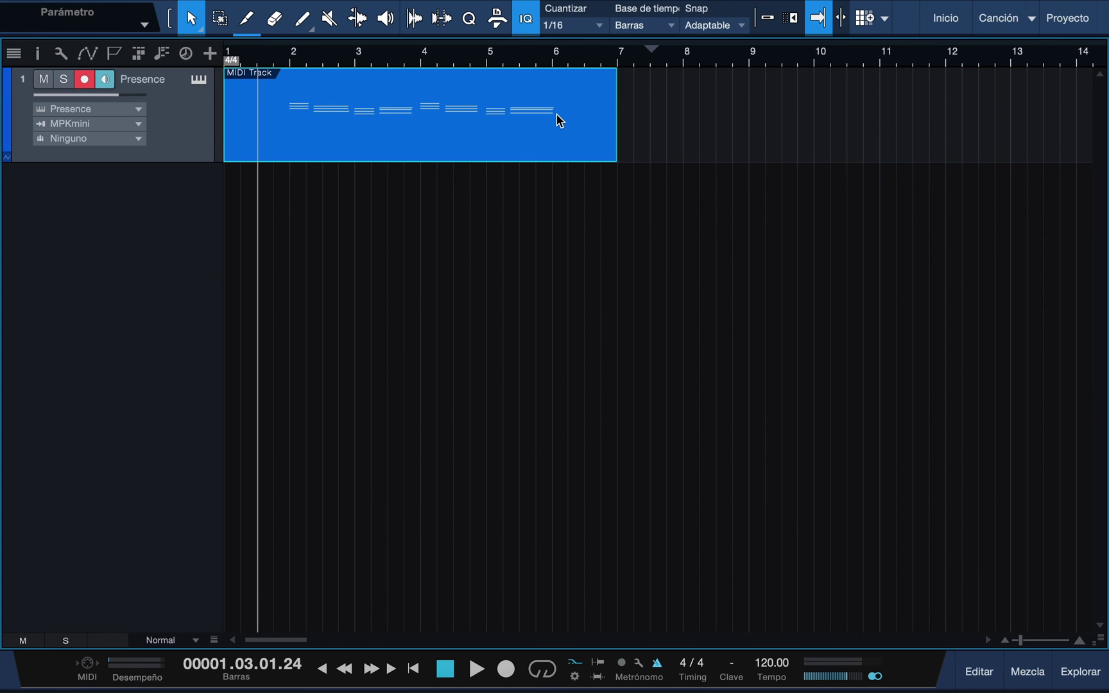
left_click(199, 81)
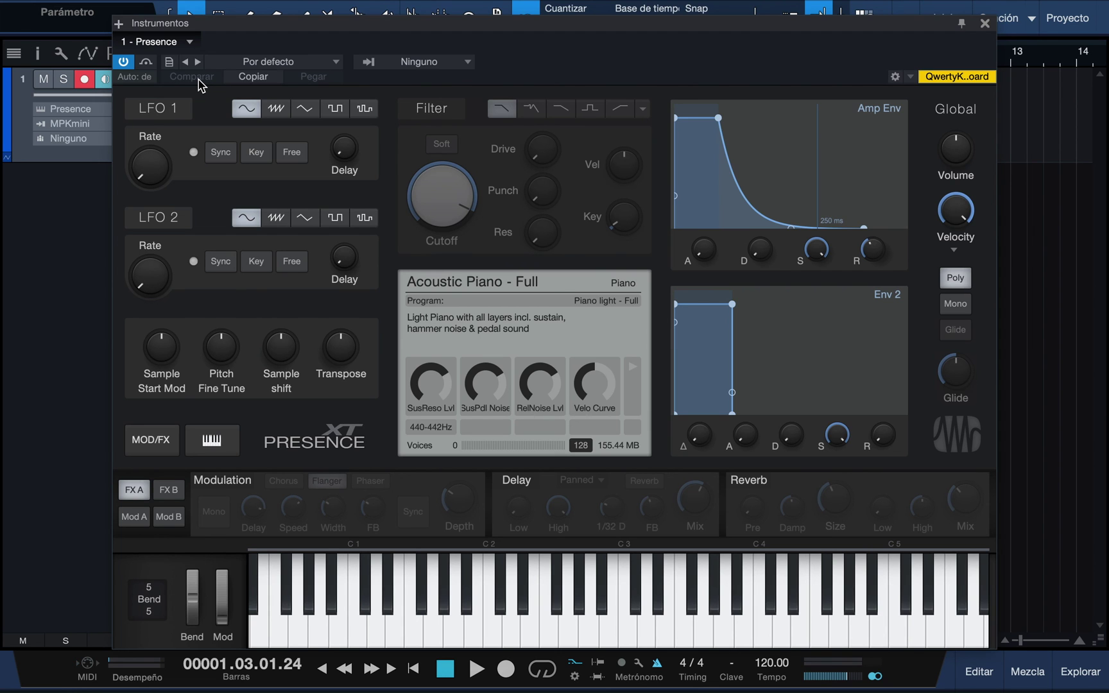